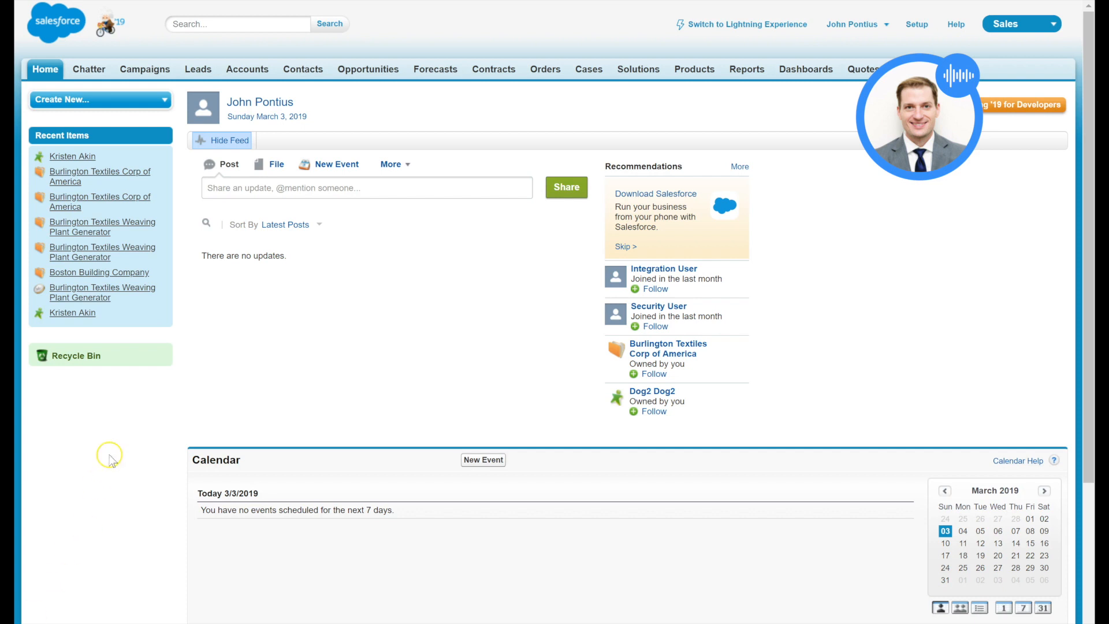
Open the second Aethna Home Products lead, which has a phone number, and find its duplicates.
{"action": "left_click", "coordinate": [195, 70]}
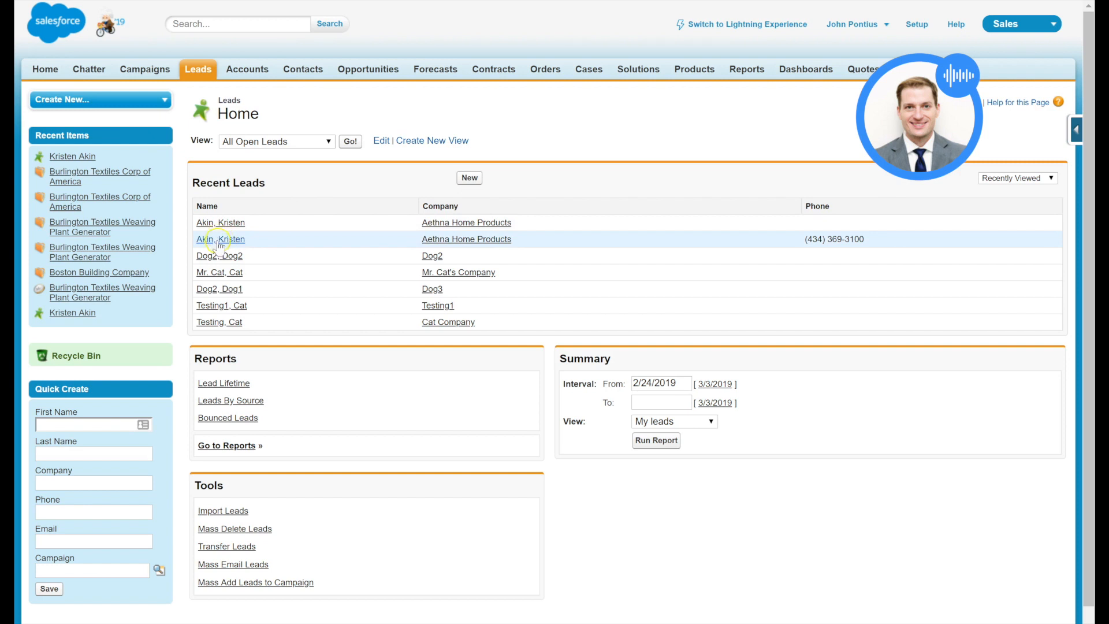
{"action": "left_click", "coordinate": [457, 239]}
{"action": "scroll", "coordinate": [518, 358], "scroll_direction": "down", "scroll_amount": 3}
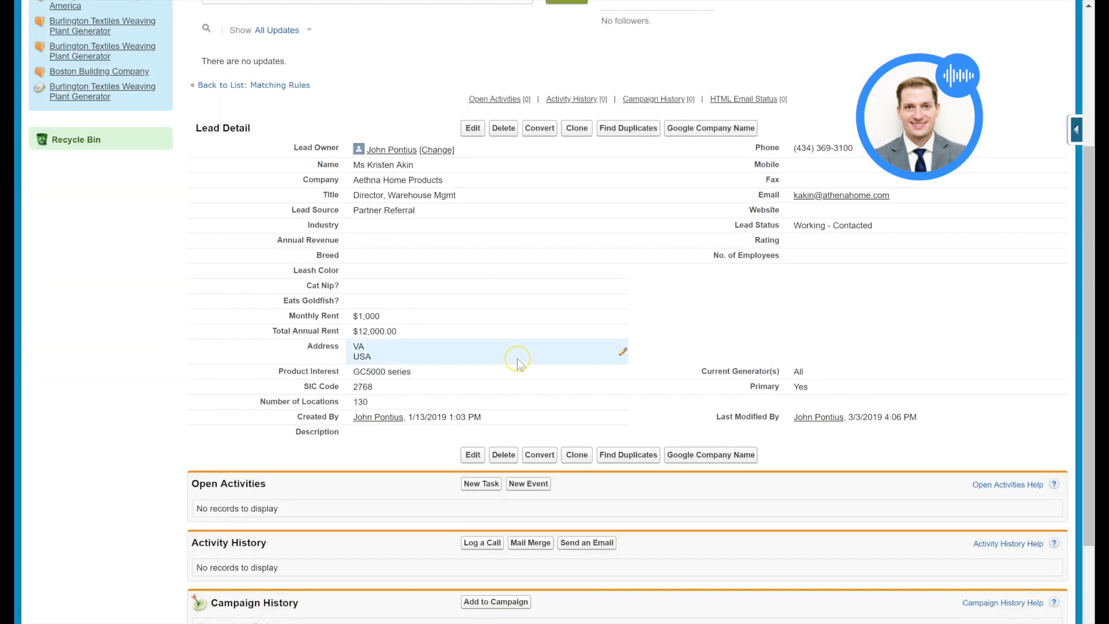
{"action": "scroll", "coordinate": [518, 358], "scroll_direction": "up", "scroll_amount": 4}
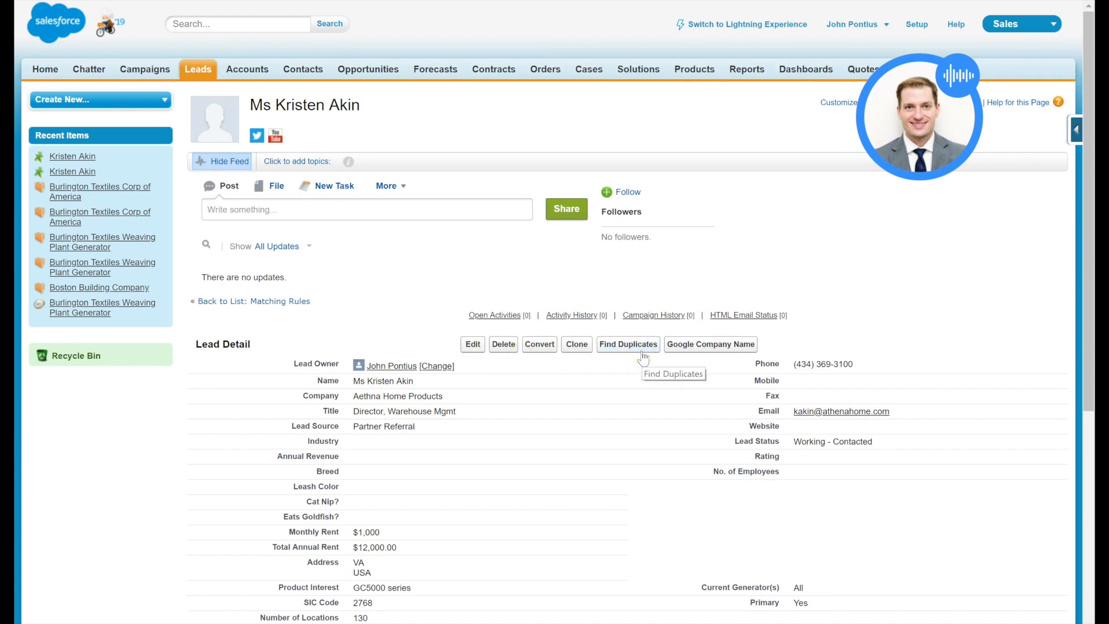
{"action": "scroll", "coordinate": [643, 358], "scroll_direction": "down", "scroll_amount": 3}
{"action": "left_click", "coordinate": [613, 126]}
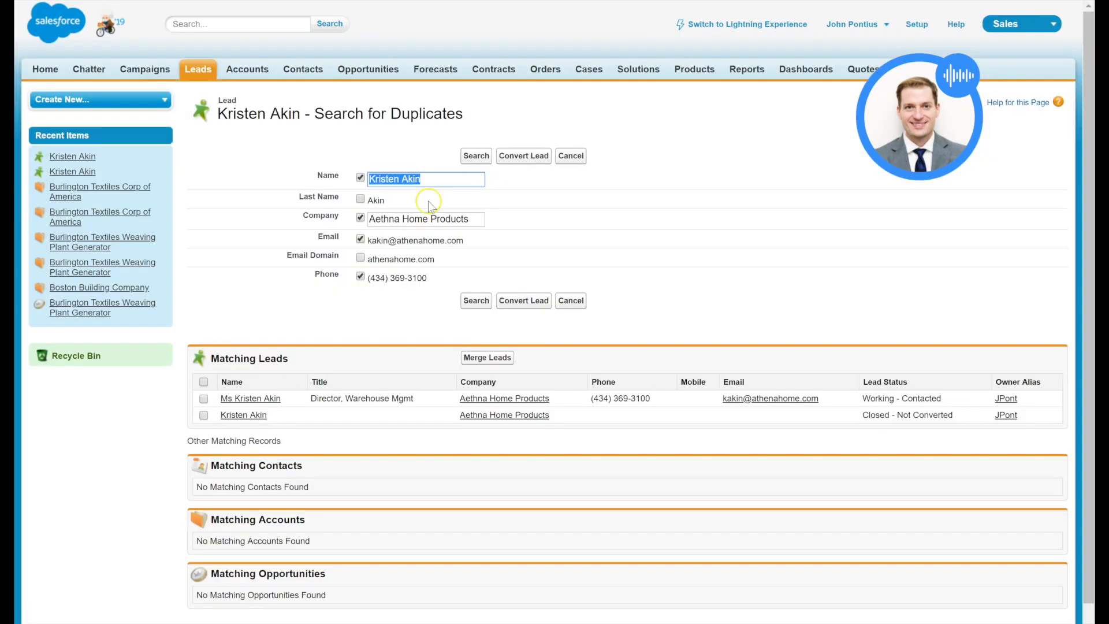
Select both matching Aethna Home Products leads and start merging them.
{"action": "left_click_drag", "start_coordinate": [212, 363], "coordinate": [324, 375]}
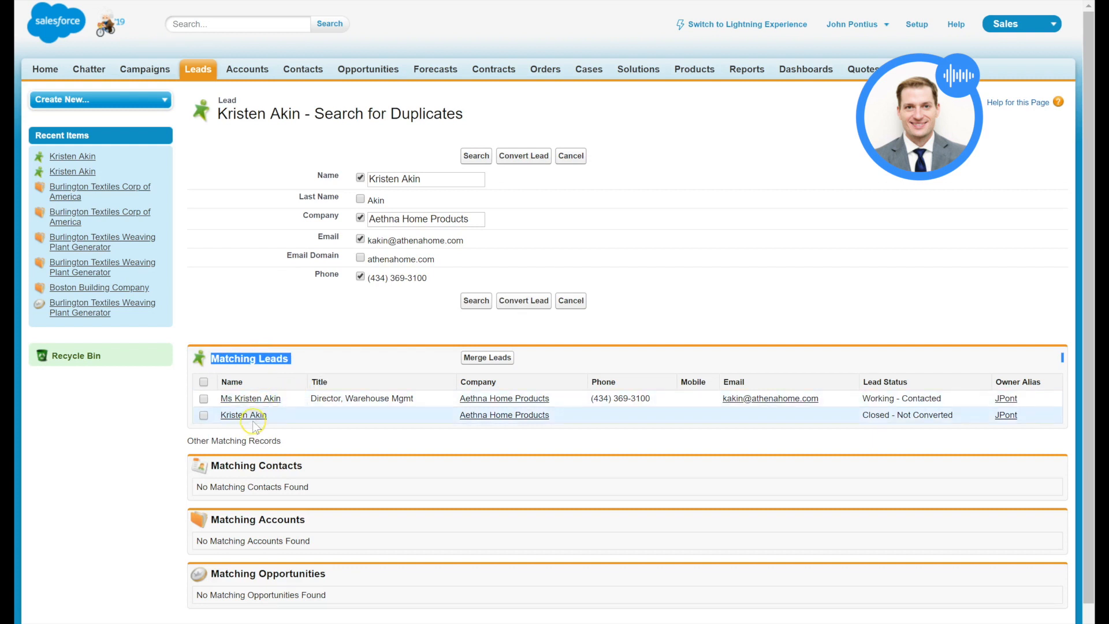
{"action": "left_click", "coordinate": [204, 416]}
{"action": "left_click", "coordinate": [203, 399]}
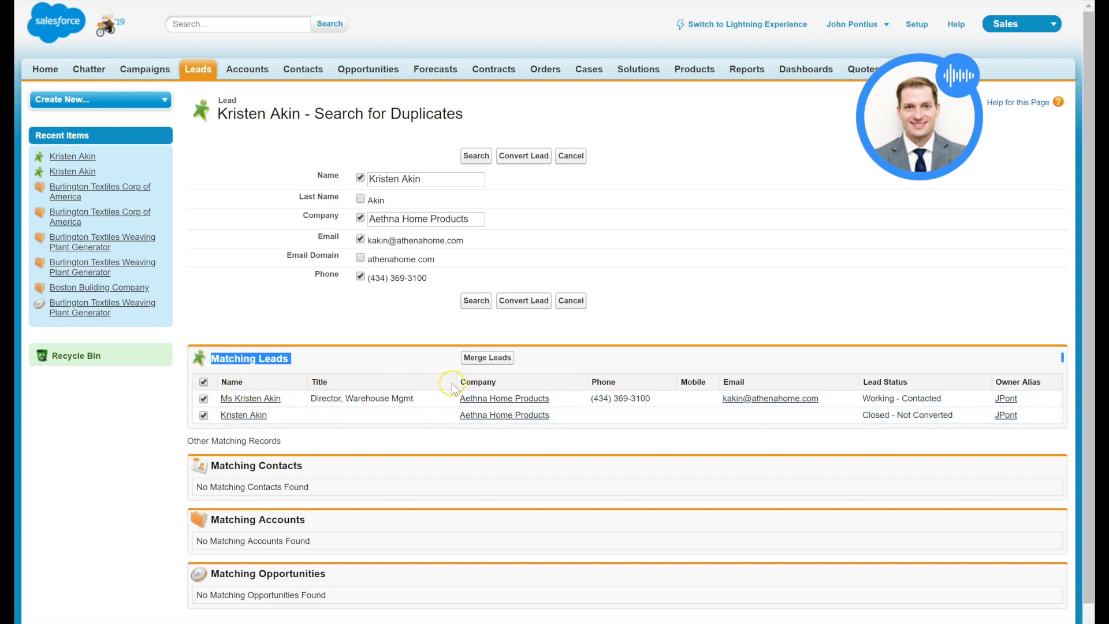
{"action": "left_click", "coordinate": [486, 359]}
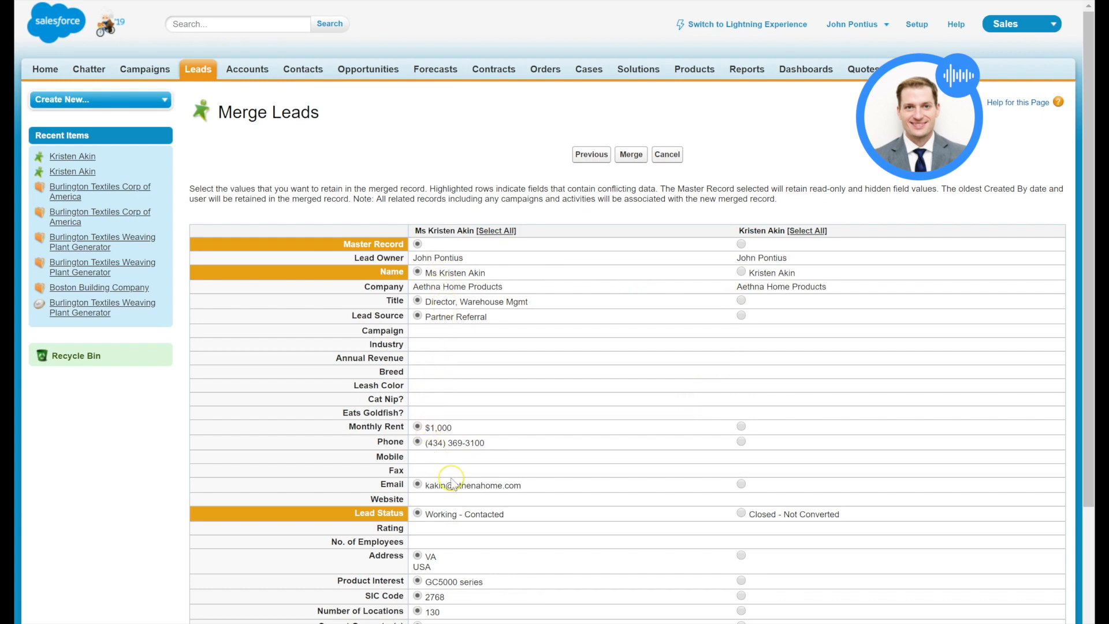
Keep the Closed - Not Converted lead status for the merged record and merge the two leads.
{"action": "scroll", "coordinate": [452, 483], "scroll_direction": "down", "scroll_amount": 3}
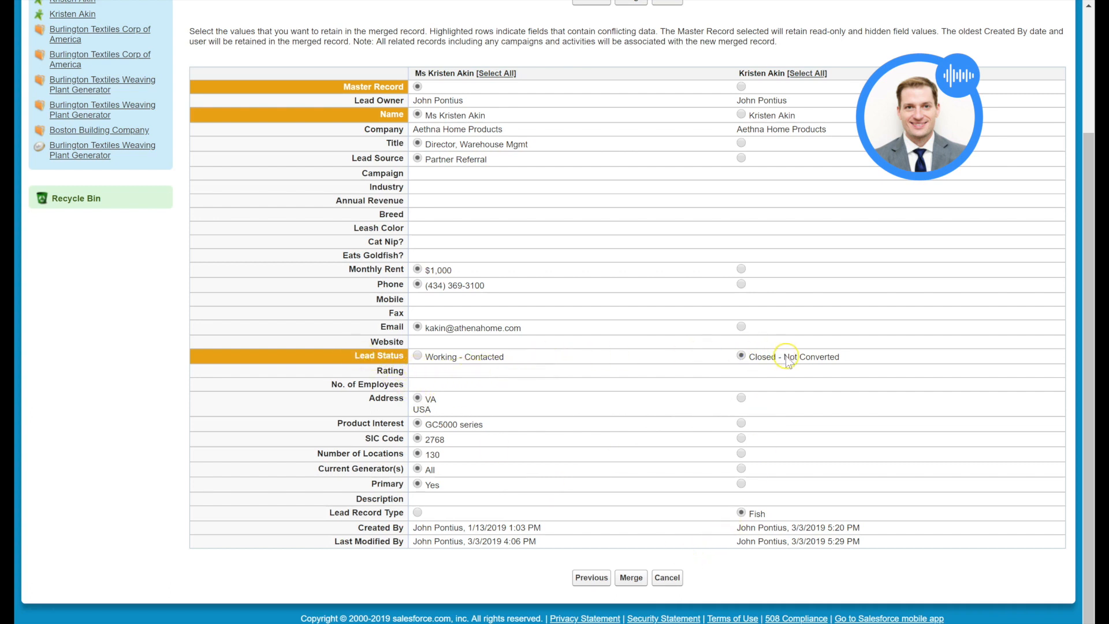
{"action": "left_click_drag", "start_coordinate": [851, 356], "coordinate": [773, 357]}
{"action": "left_click", "coordinate": [742, 355]}
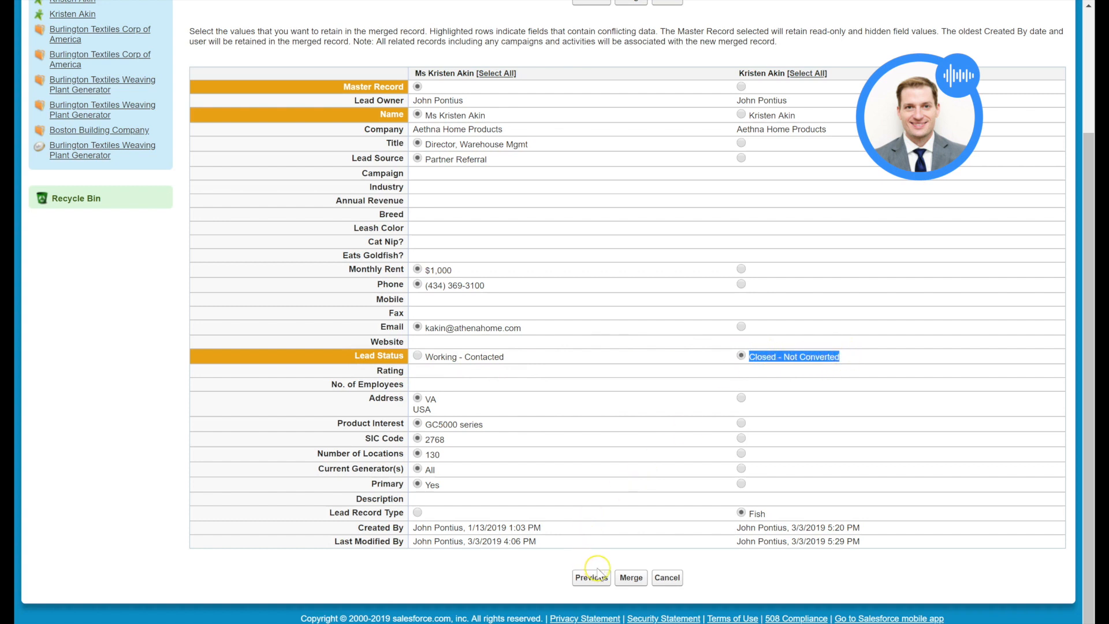
{"action": "left_click", "coordinate": [629, 581]}
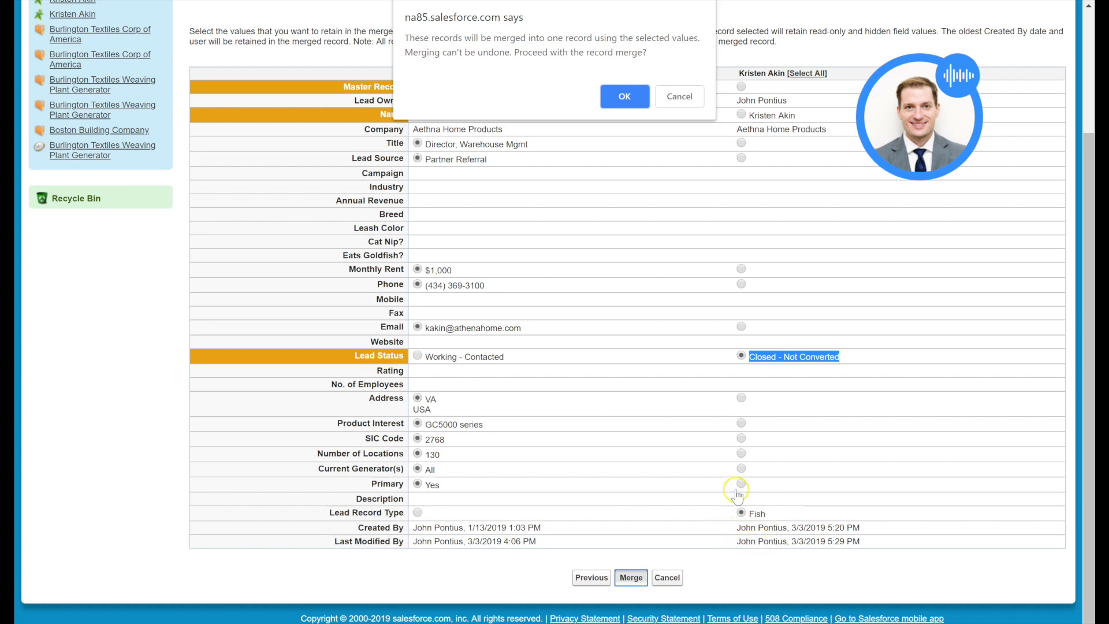
{"action": "left_click", "coordinate": [624, 96]}
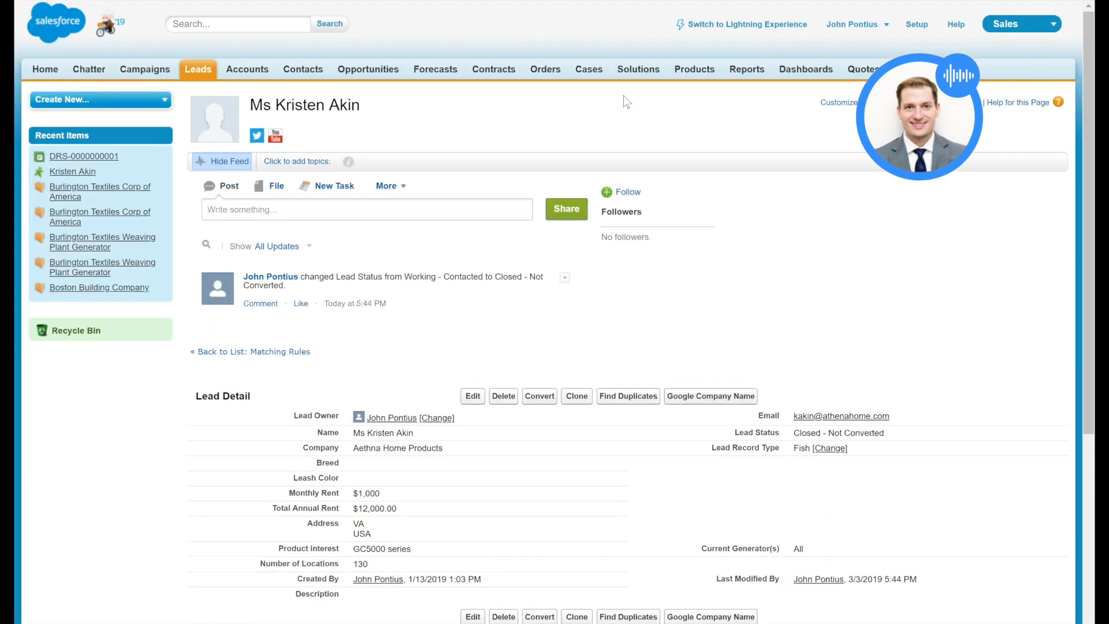
Review the merged lead's detail fields, feed and related lists.
{"action": "scroll", "coordinate": [524, 408], "scroll_direction": "down", "scroll_amount": 4}
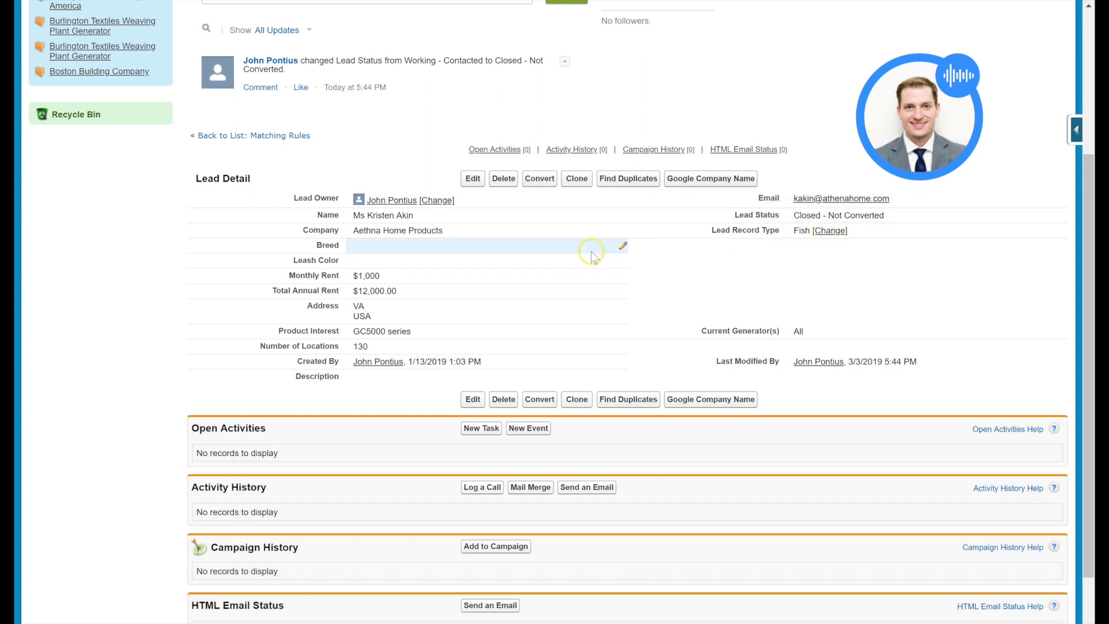
{"action": "mouse_move", "coordinate": [494, 149]}
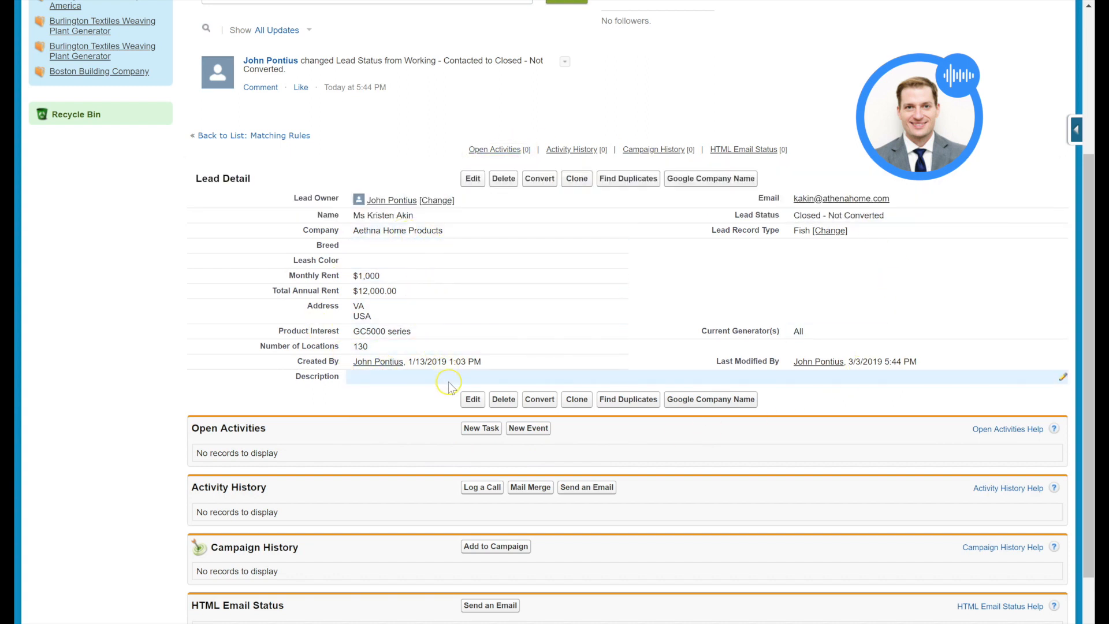
{"action": "scroll", "coordinate": [449, 382], "scroll_direction": "down", "scroll_amount": 1}
{"action": "scroll", "coordinate": [449, 383], "scroll_direction": "up", "scroll_amount": 5}
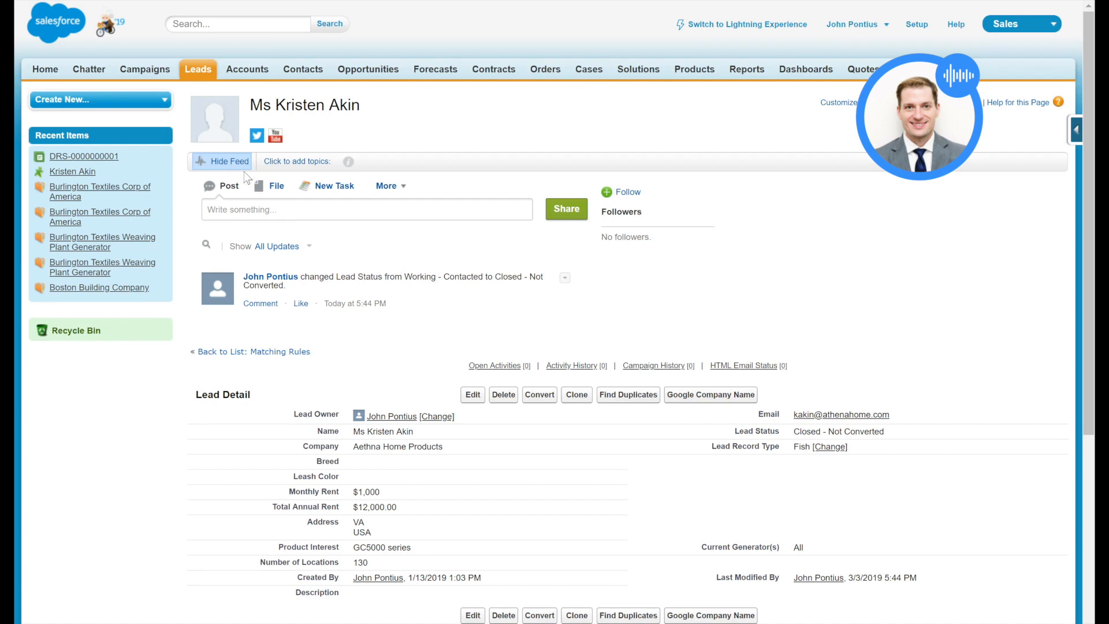
{"action": "left_click", "coordinate": [284, 212]}
Find "duplicate" in Setup and open the Duplicate Rules list.
{"action": "left_click", "coordinate": [916, 27]}
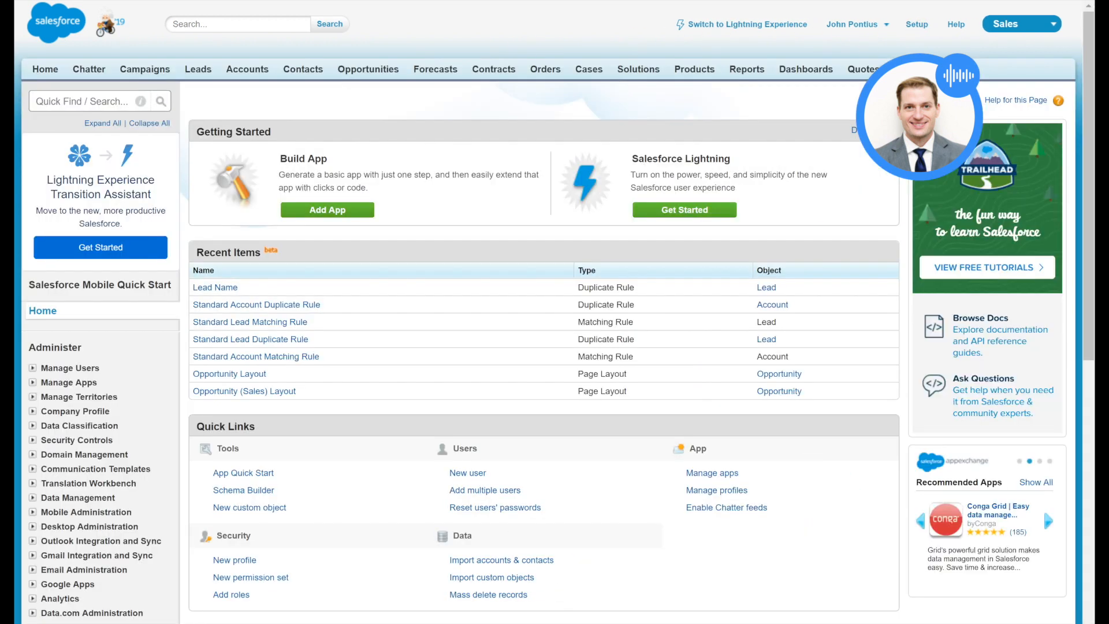
{"action": "left_click", "coordinate": [81, 100]}
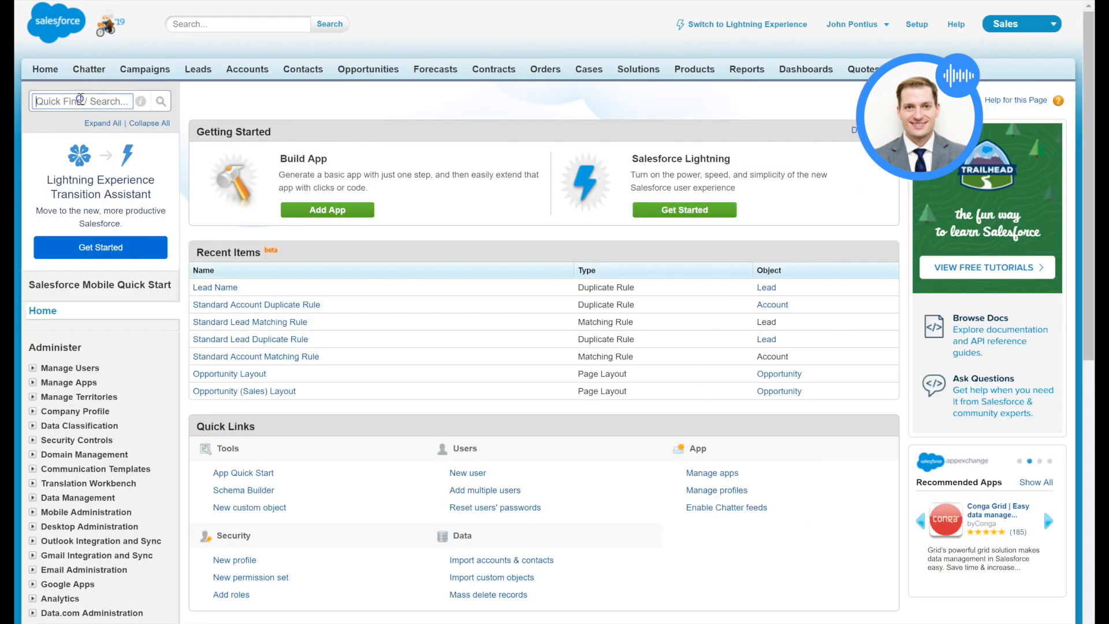
{"action": "type", "text": "duplicate"}
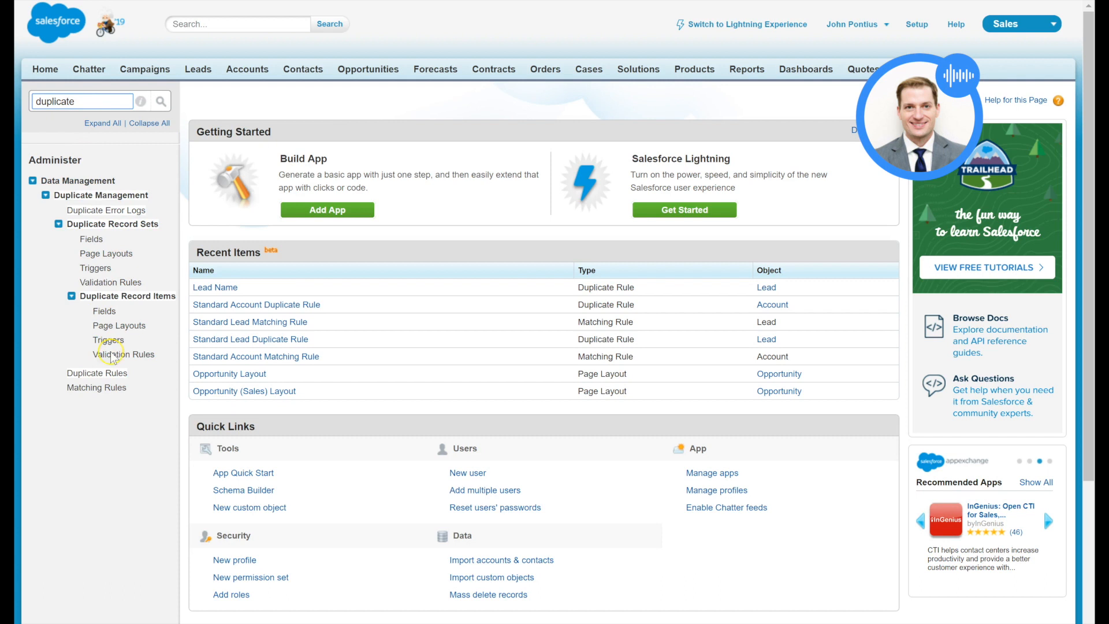
{"action": "left_click", "coordinate": [106, 375]}
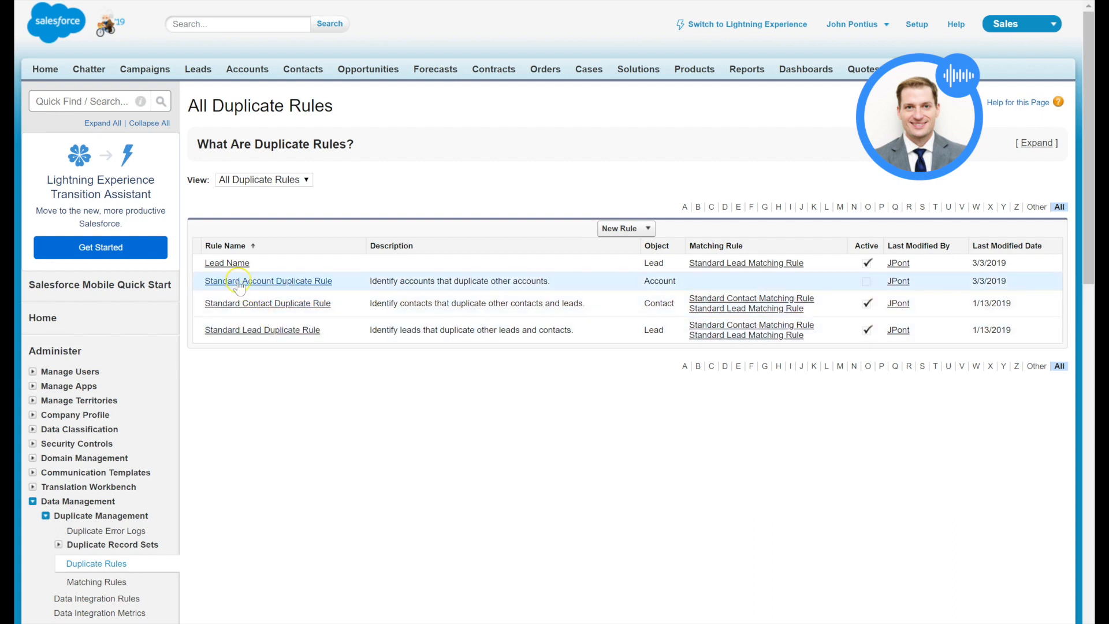
Look over the duplicate rules and open the Matching Rules list under Duplicate Management.
{"action": "scroll", "coordinate": [240, 286], "scroll_direction": "down", "scroll_amount": 4}
{"action": "scroll", "coordinate": [304, 42], "scroll_direction": "up", "scroll_amount": 4}
{"action": "scroll", "coordinate": [292, 266], "scroll_direction": "down", "scroll_amount": 4}
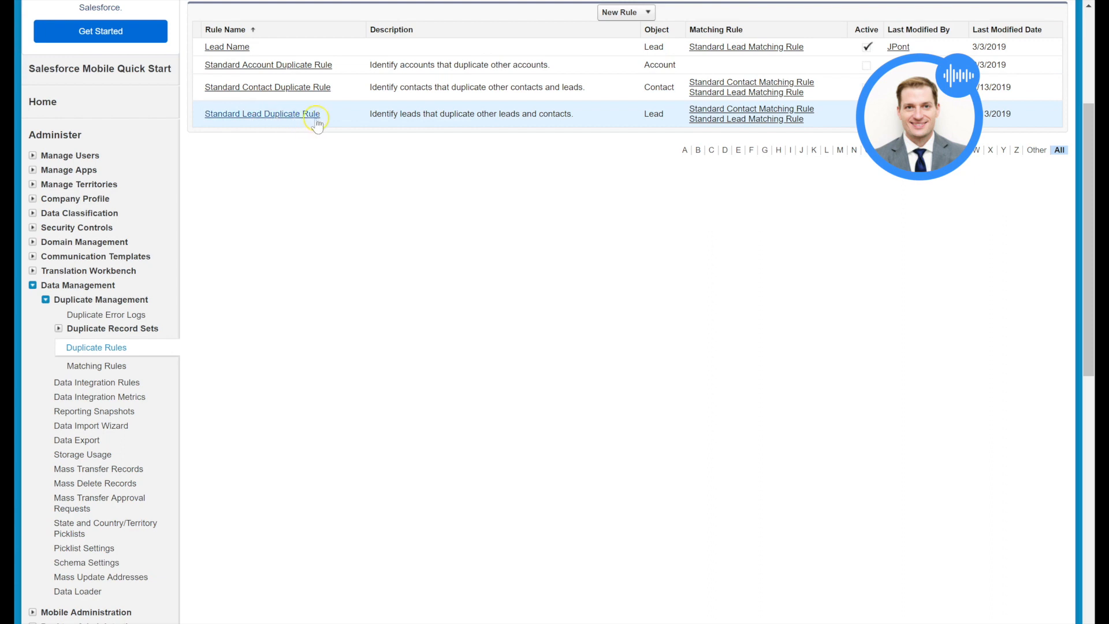
{"action": "left_click", "coordinate": [119, 367]}
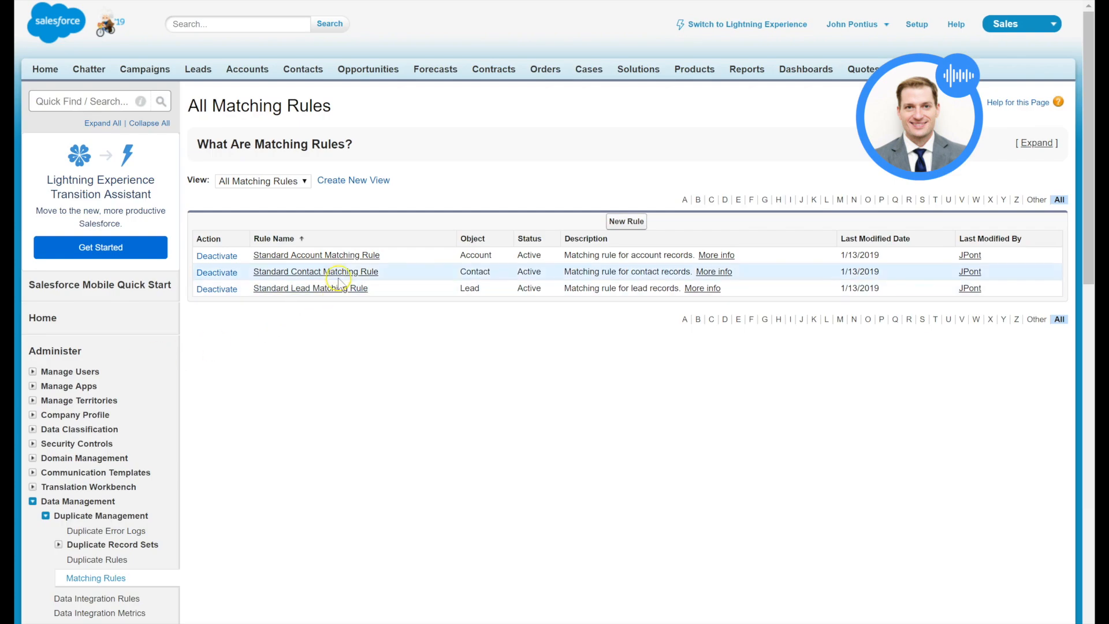
{"action": "scroll", "coordinate": [339, 332], "scroll_direction": "down", "scroll_amount": 4}
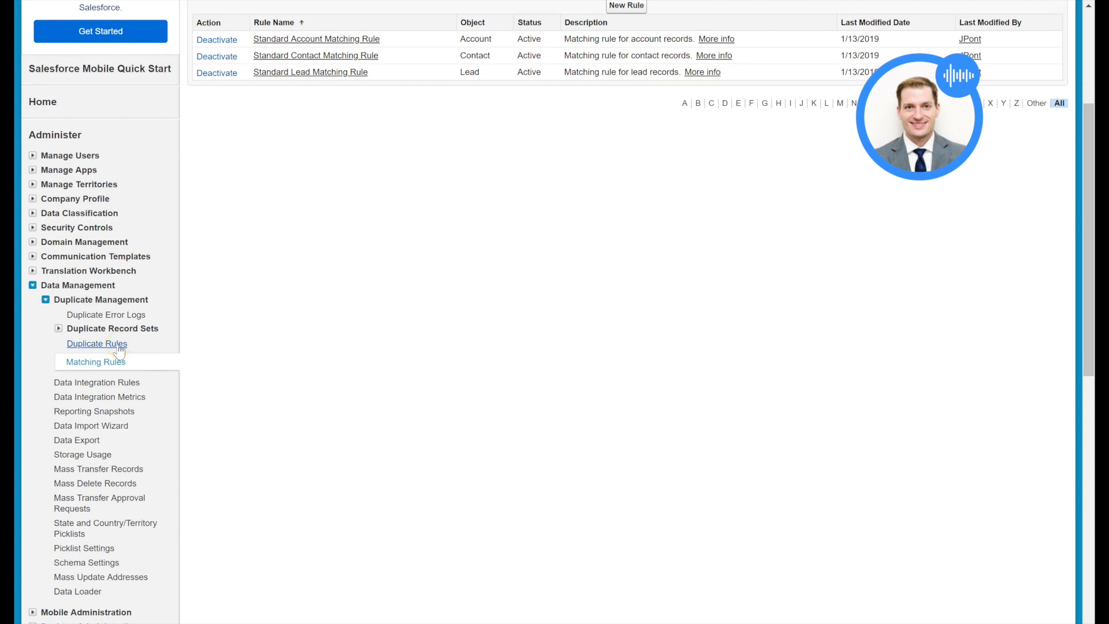
{"action": "scroll", "coordinate": [353, 100], "scroll_direction": "up", "scroll_amount": 4}
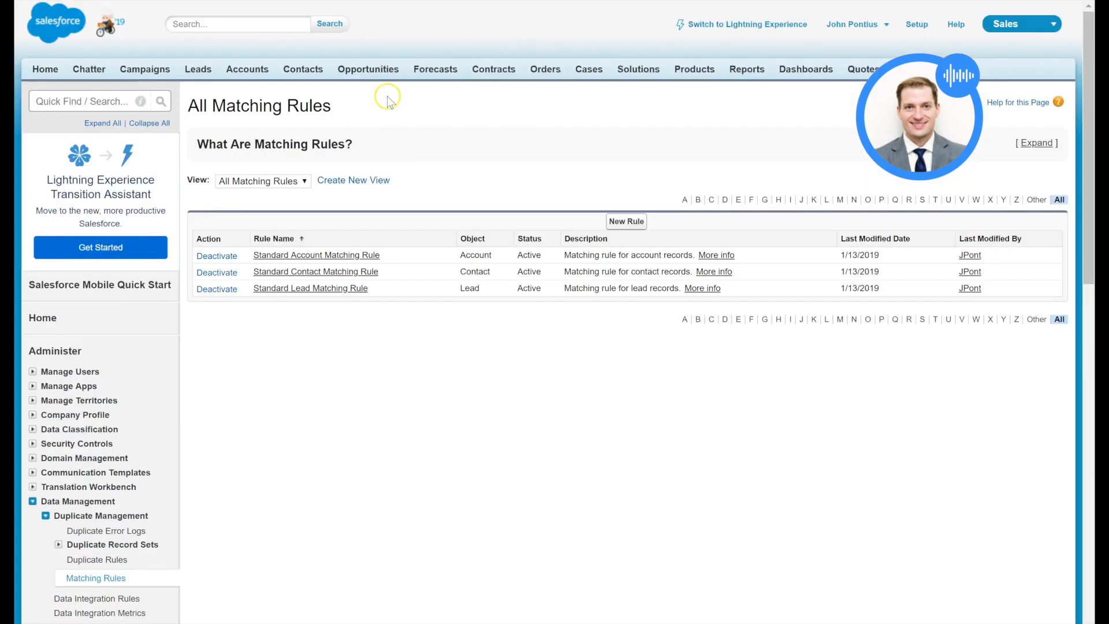
Start a new matching rule for the Lead object and name it Last Name.
{"action": "left_click", "coordinate": [624, 226]}
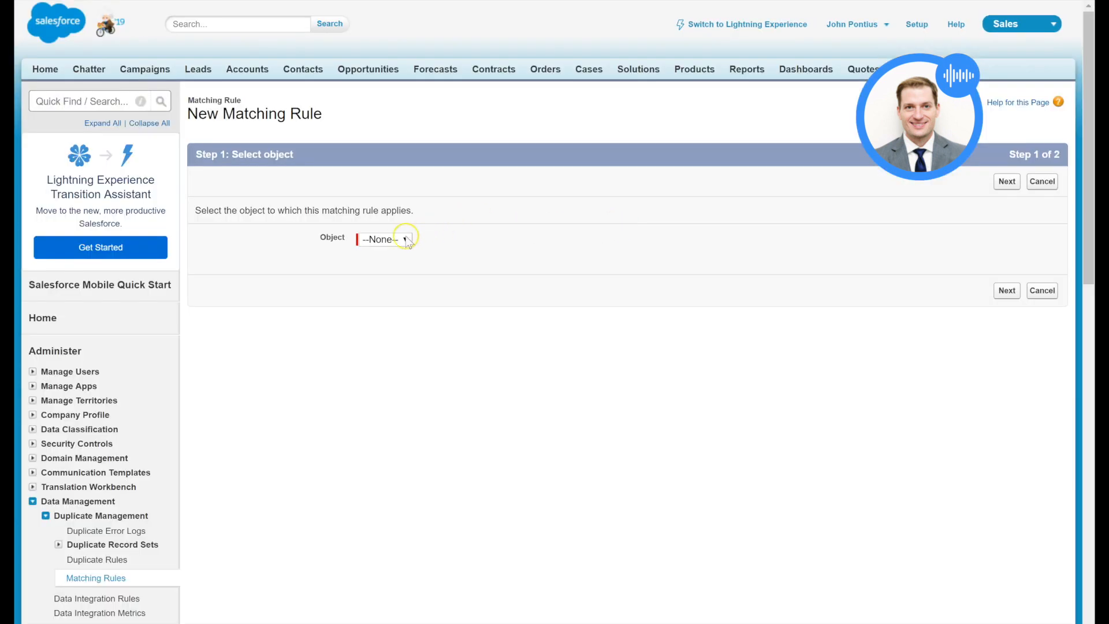
{"action": "left_click", "coordinate": [406, 240]}
{"action": "left_click", "coordinate": [382, 329]}
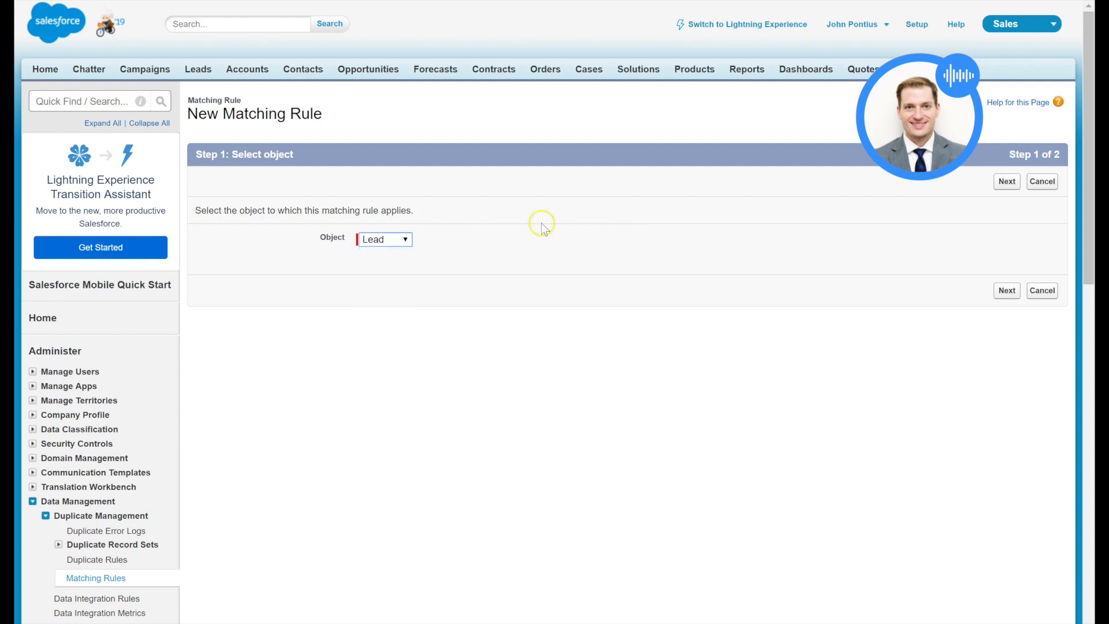
{"action": "left_click", "coordinate": [1013, 292]}
{"action": "left_click", "coordinate": [400, 254]}
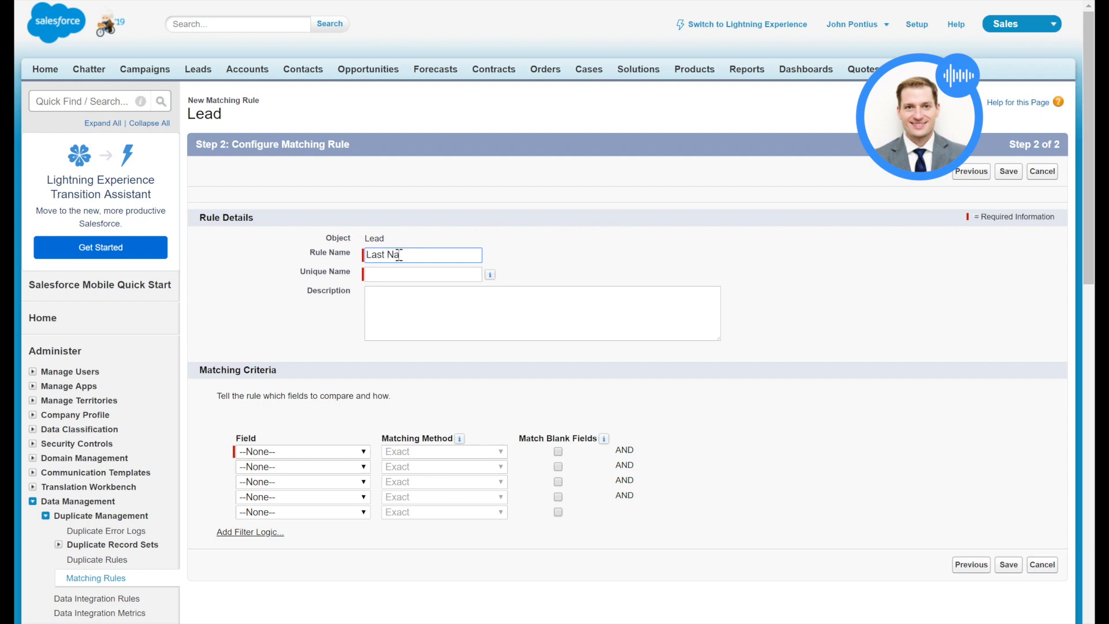
{"action": "left_click", "coordinate": [384, 274]}
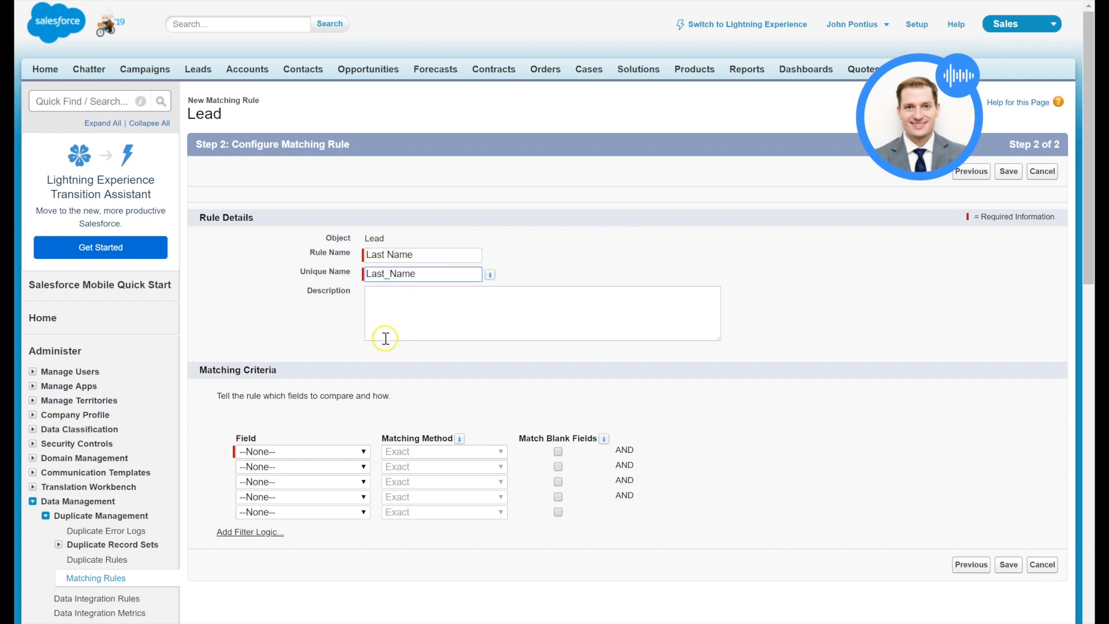
Set the rule's first matching criterion to the Last Name field with the Exact method, leaving Match Blank Fields off.
{"action": "left_click", "coordinate": [300, 452]}
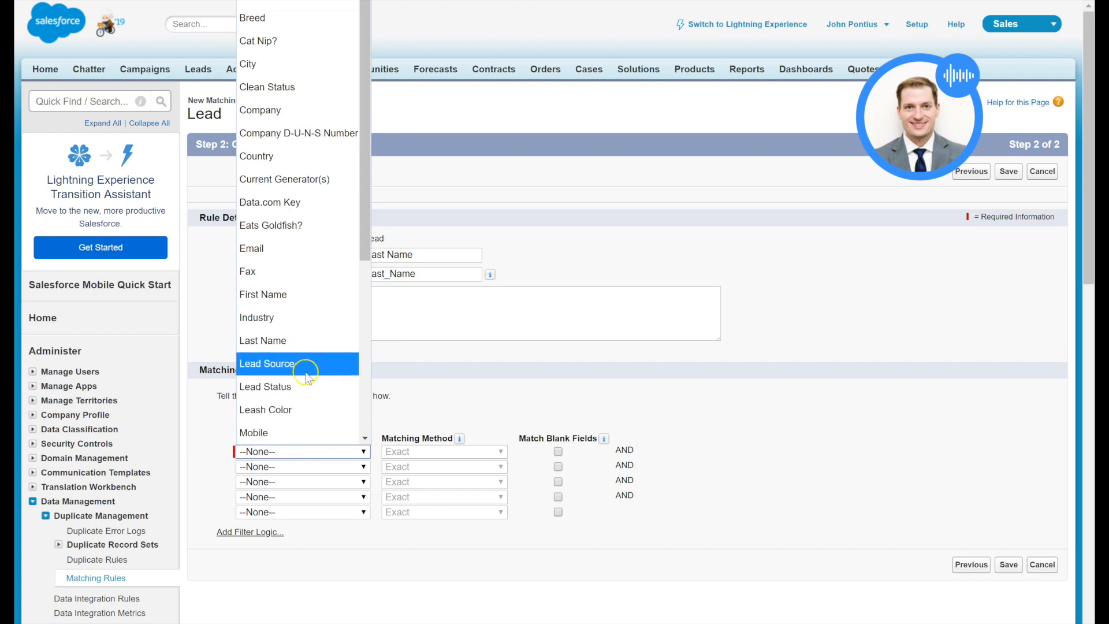
{"action": "left_click", "coordinate": [294, 341]}
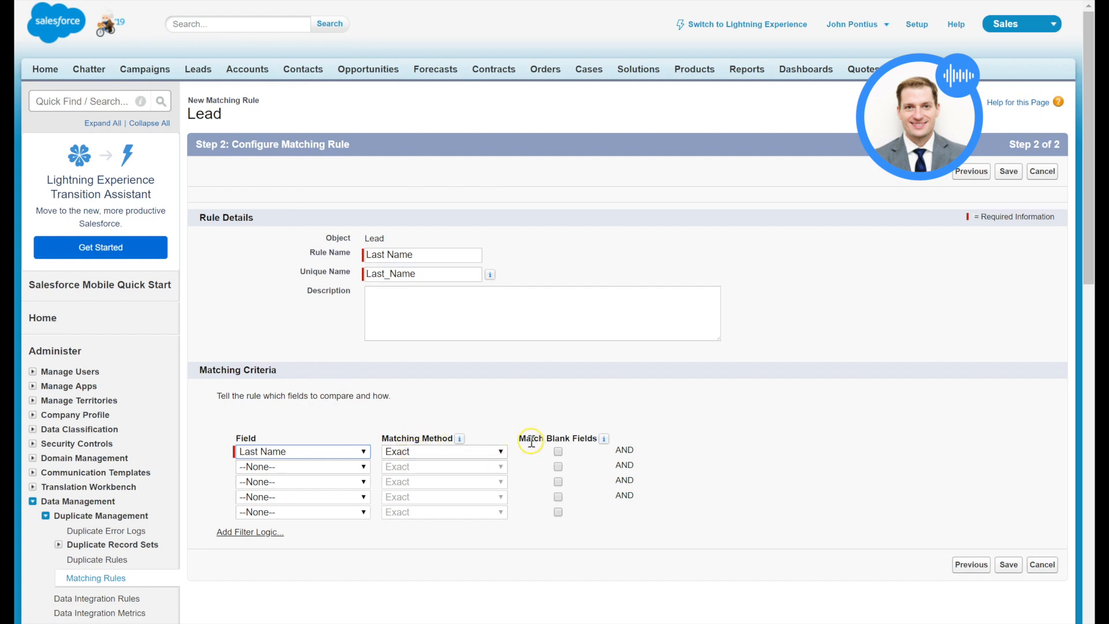
{"action": "mouse_move", "coordinate": [604, 441]}
{"action": "left_click", "coordinate": [600, 440]}
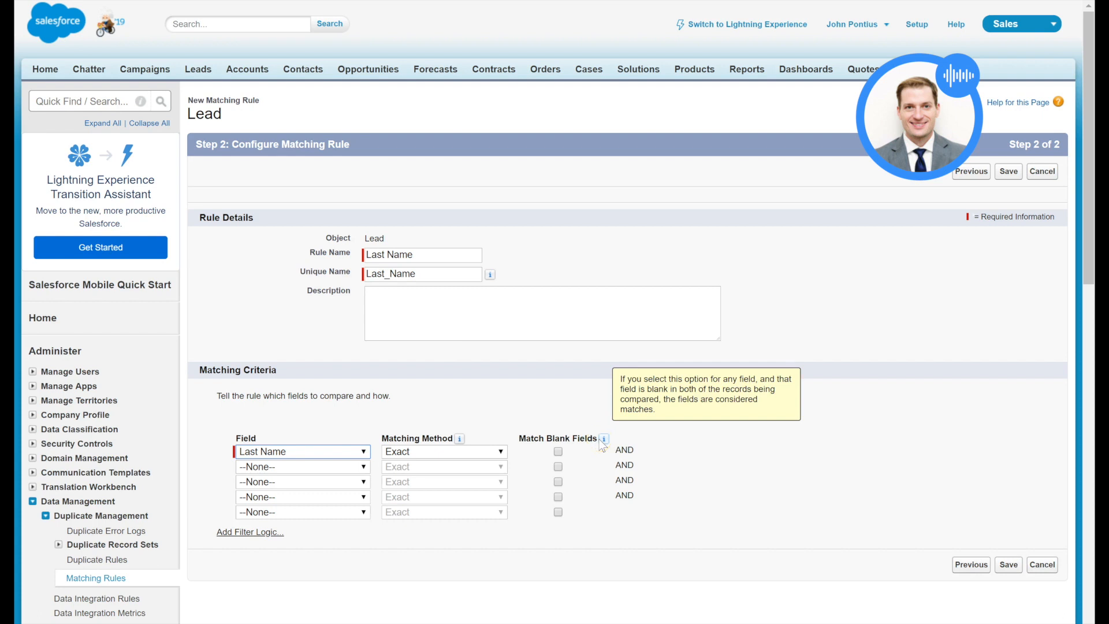
{"action": "left_click", "coordinate": [560, 451]}
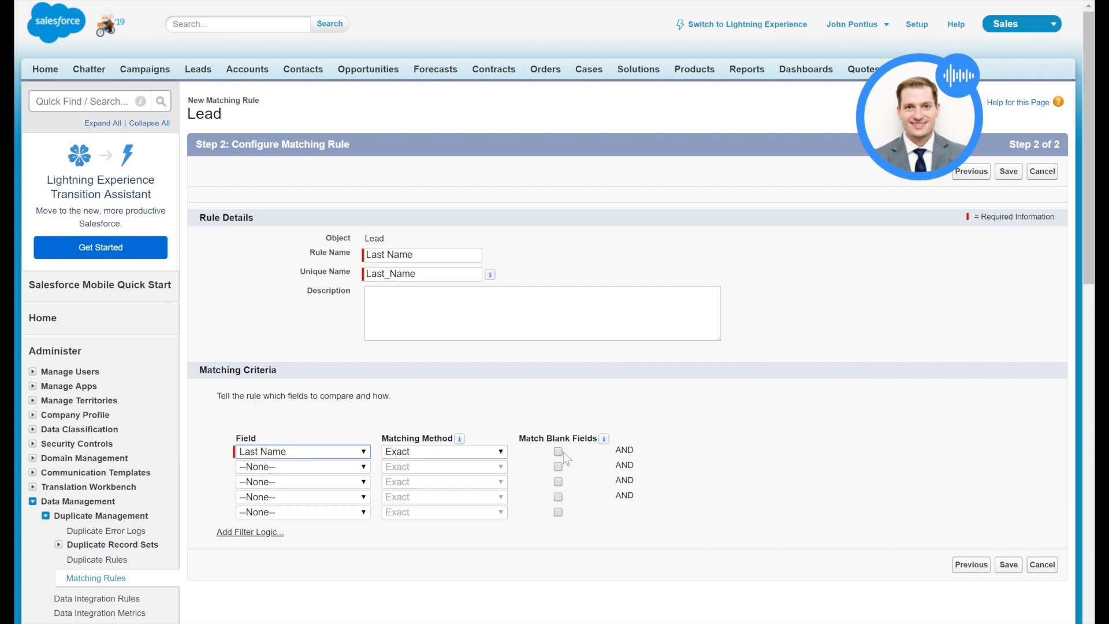
{"action": "left_click", "coordinate": [382, 501]}
Save and activate the Last Name matching rule.
{"action": "left_click", "coordinate": [1009, 565]}
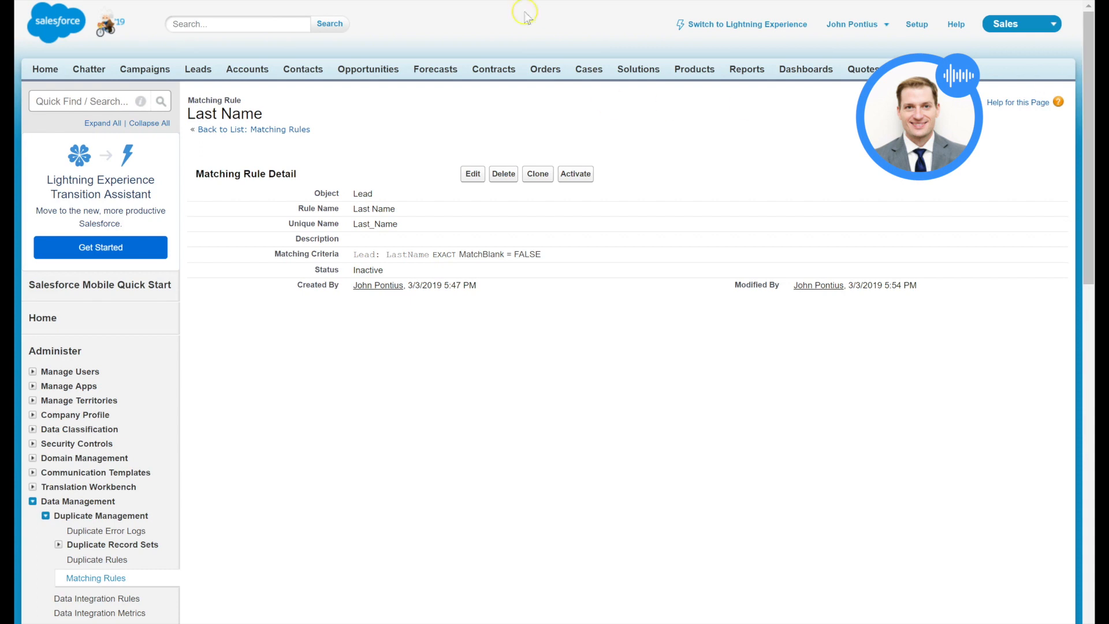
{"action": "left_click", "coordinate": [579, 176]}
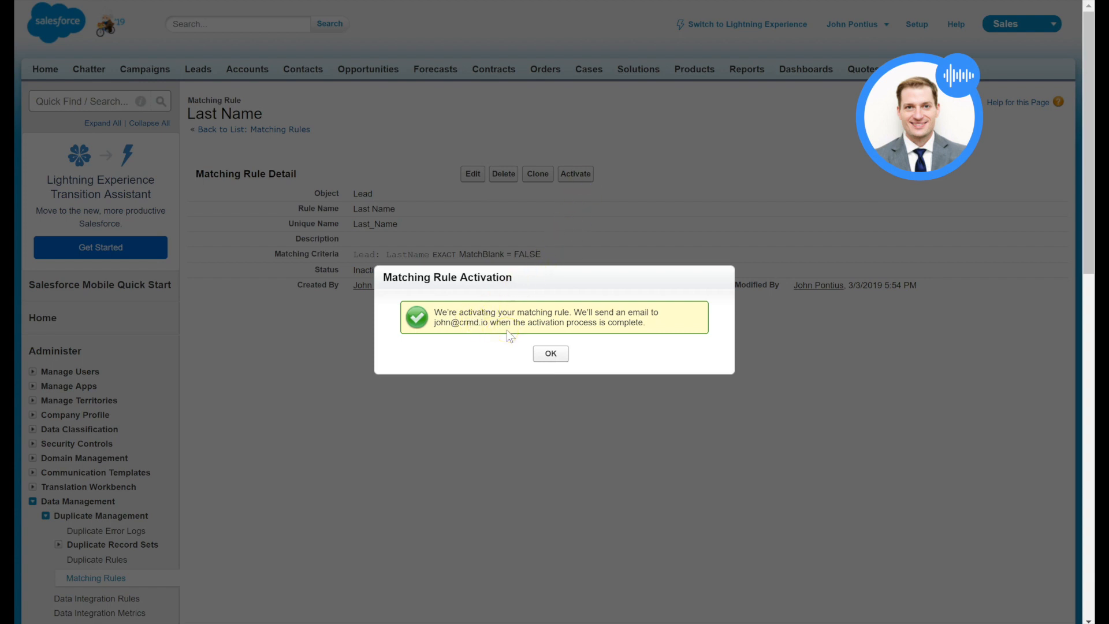
{"action": "left_click", "coordinate": [549, 354]}
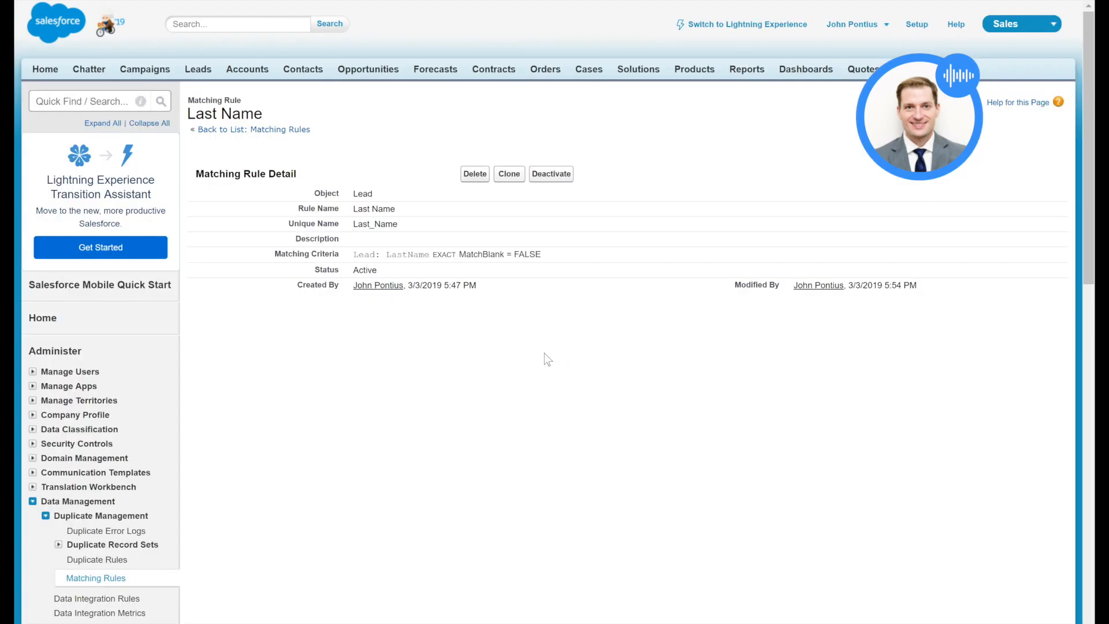
Start a new duplicate rule for the Lead object and name it Last Name.
{"action": "left_click", "coordinate": [113, 560]}
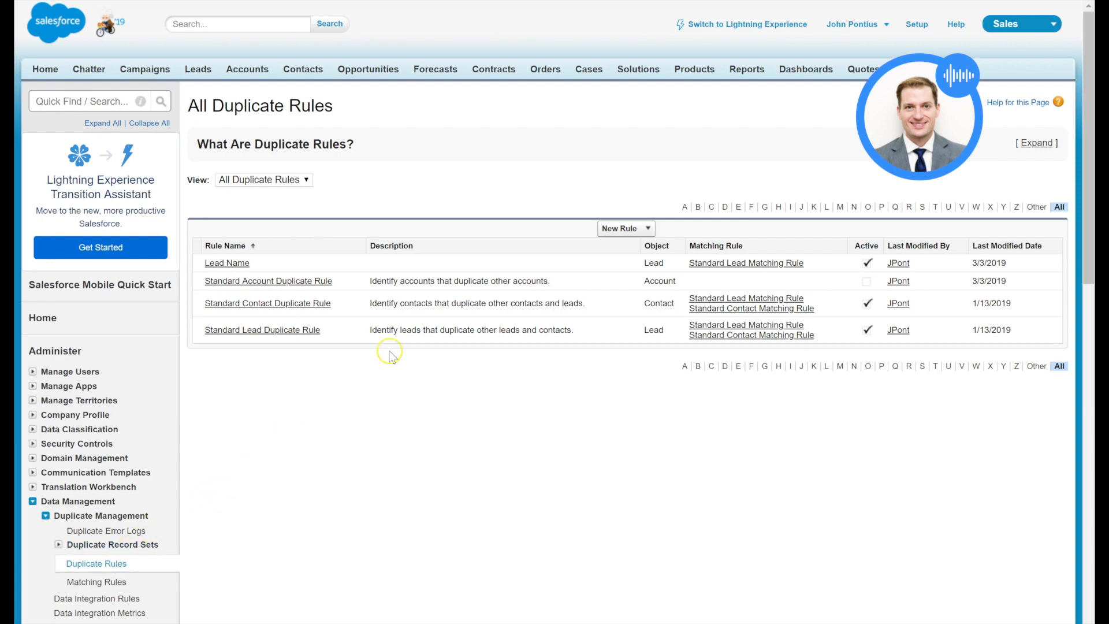
{"action": "left_click", "coordinate": [628, 230]}
{"action": "left_click", "coordinate": [627, 276]}
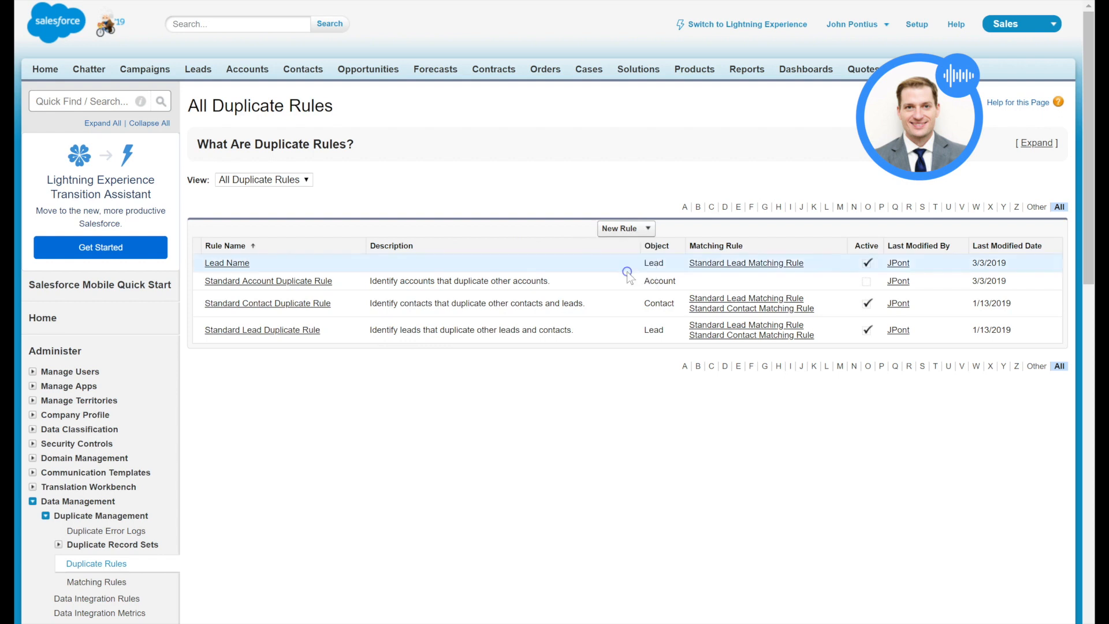
{"action": "left_click", "coordinate": [408, 196]}
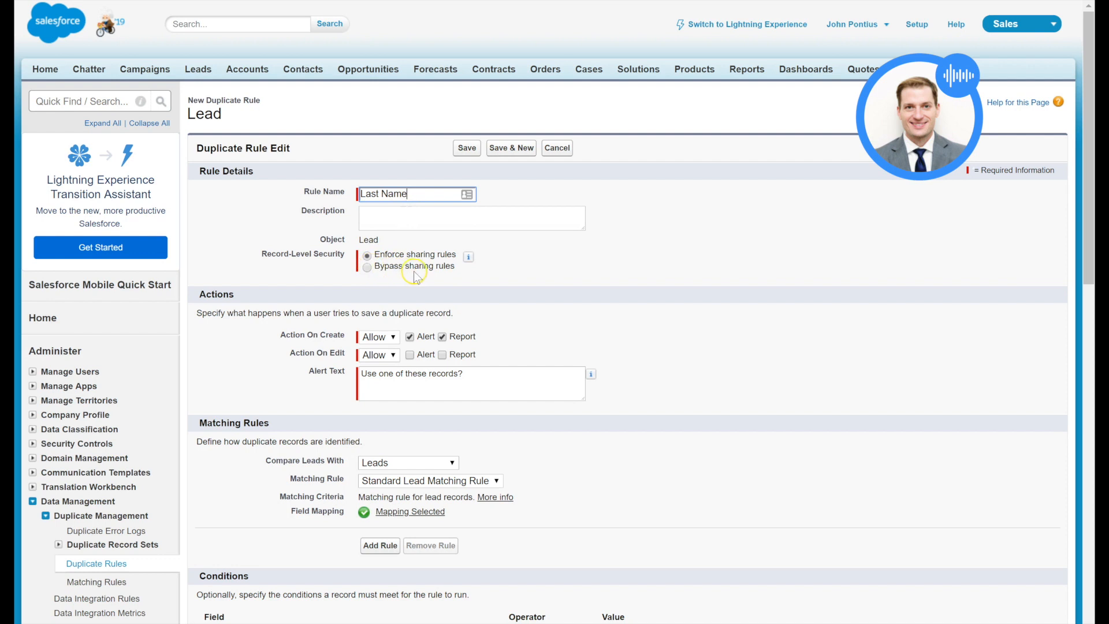
Set the duplicate rule to bypass sharing rules, and allow edits of duplicate records with an alert.
{"action": "left_click", "coordinate": [366, 266]}
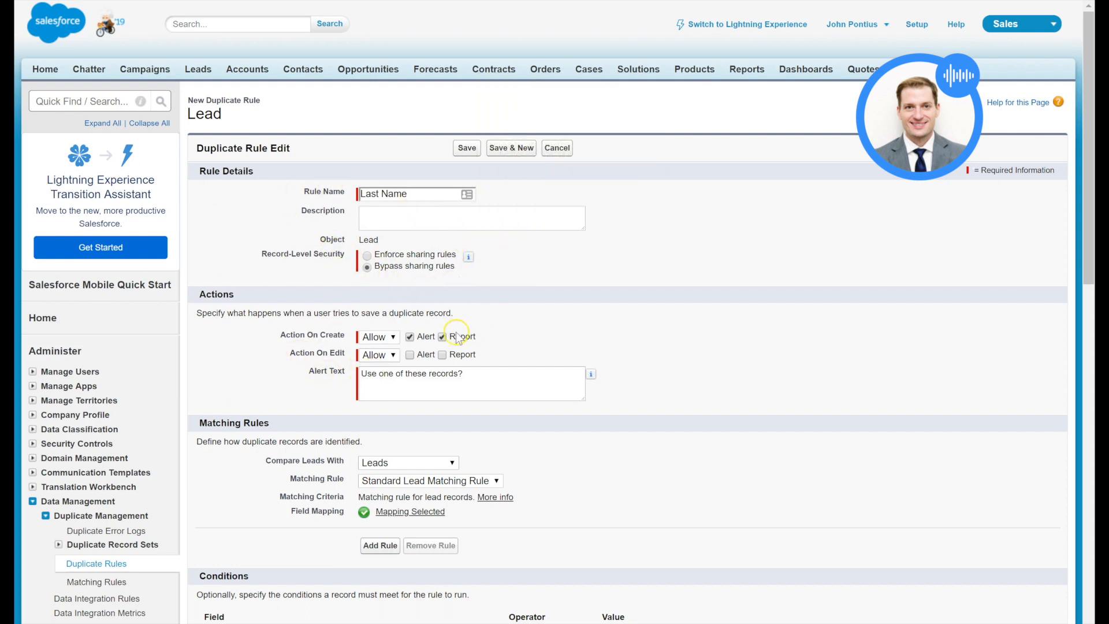
{"action": "mouse_move", "coordinate": [467, 259]}
{"action": "left_click", "coordinate": [377, 357]}
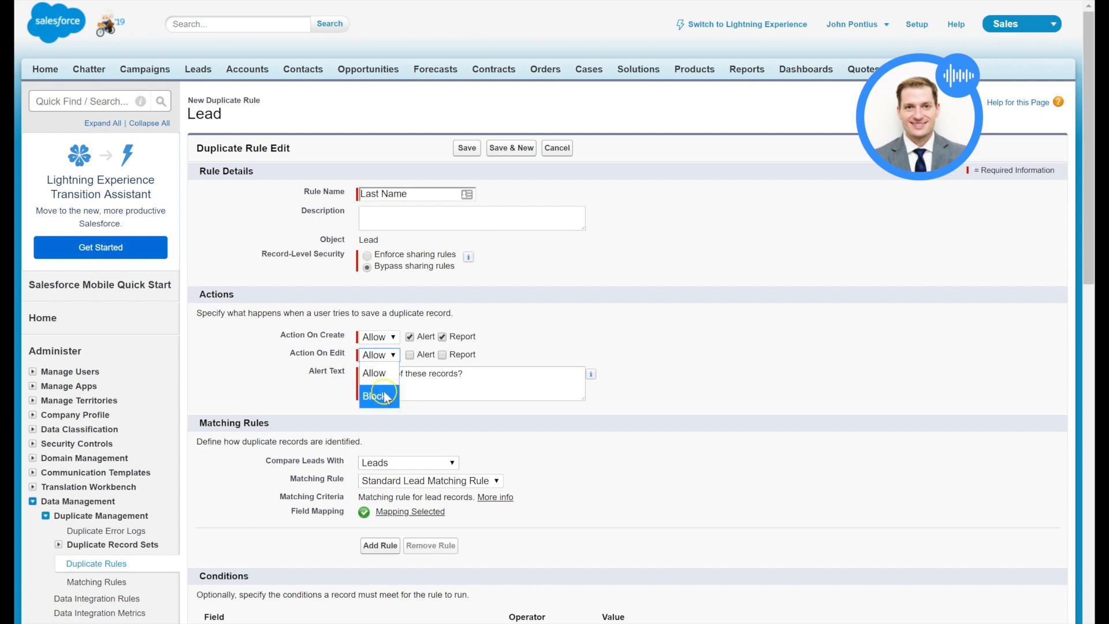
{"action": "left_click", "coordinate": [376, 374]}
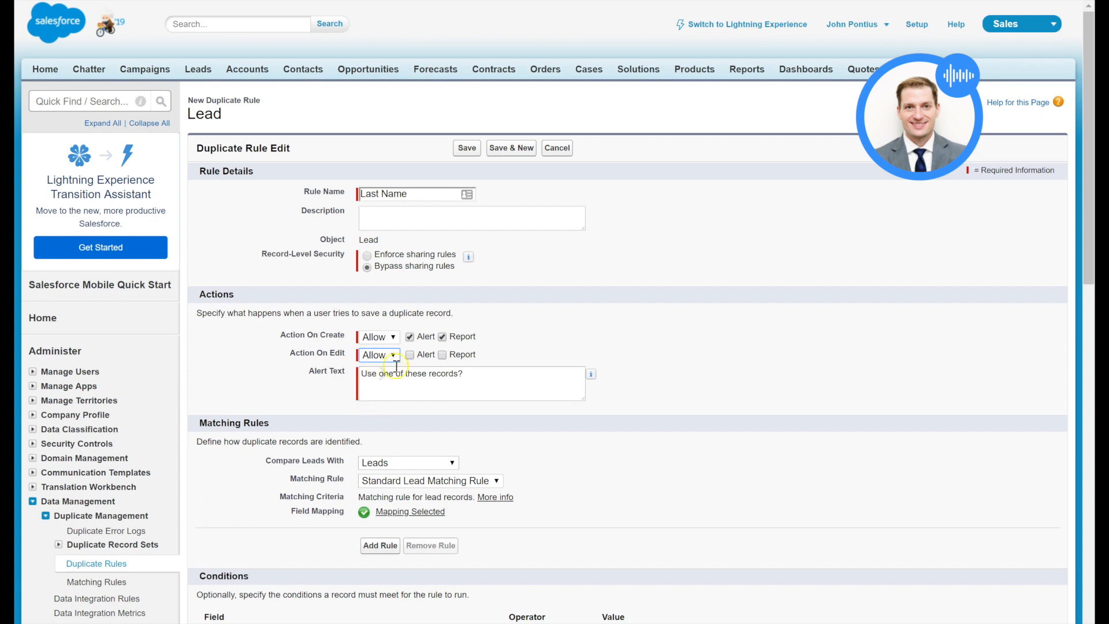
{"action": "left_click", "coordinate": [410, 355]}
Compare leads with Leads and select Last Name as the duplicate rule's matching rule.
{"action": "scroll", "coordinate": [378, 453], "scroll_direction": "down", "scroll_amount": 3}
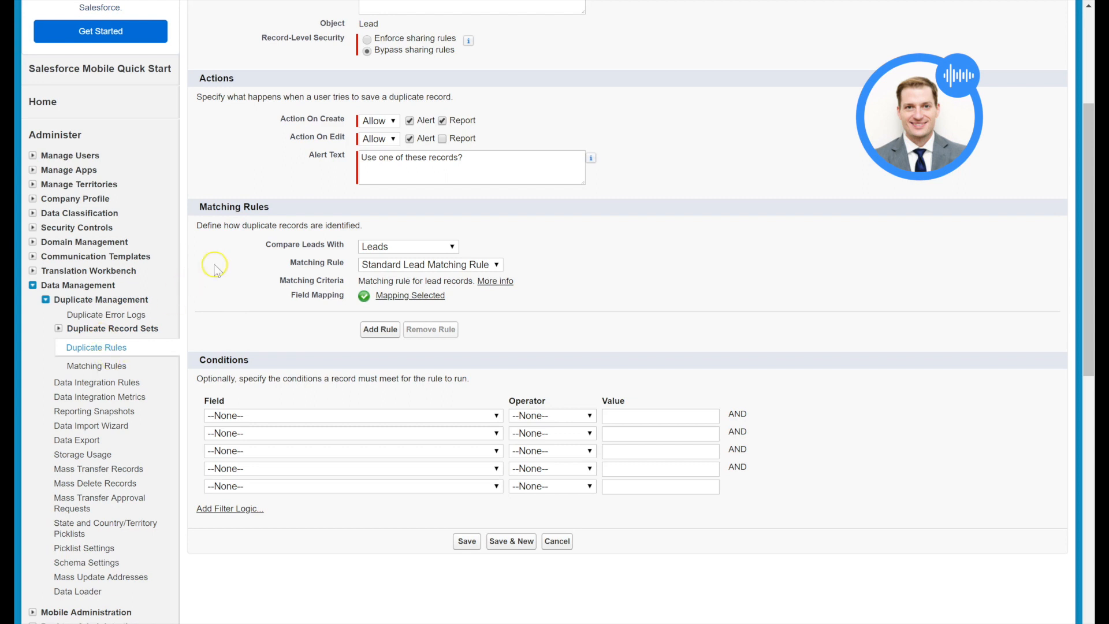
{"action": "left_click", "coordinate": [379, 247]}
{"action": "left_click", "coordinate": [389, 334]}
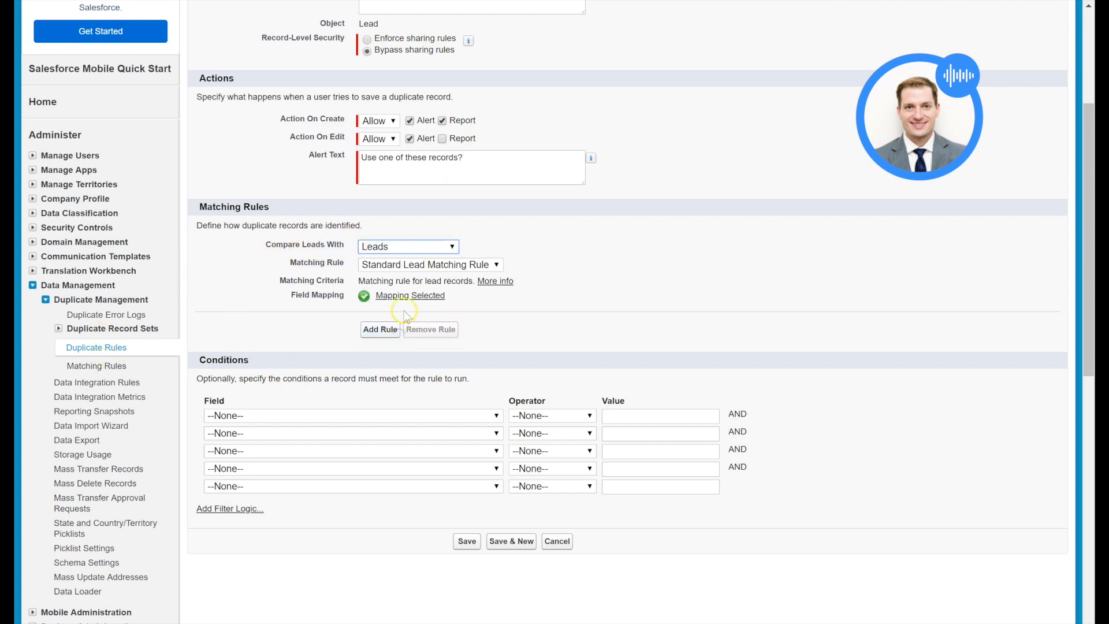
{"action": "left_click_drag", "start_coordinate": [305, 263], "coordinate": [345, 264]}
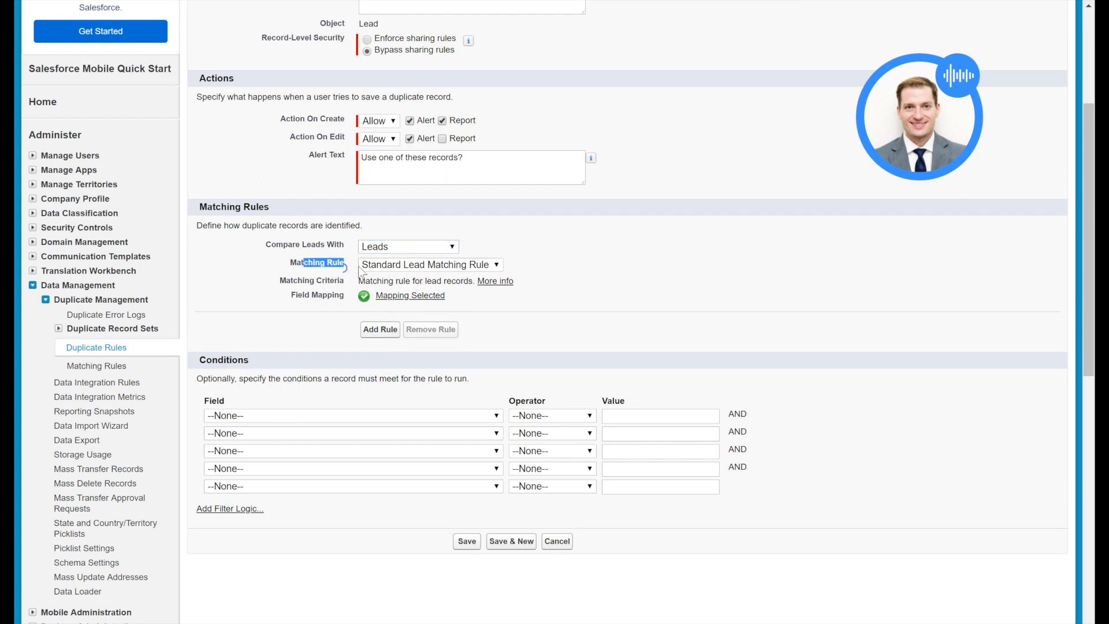
{"action": "left_click", "coordinate": [370, 265]}
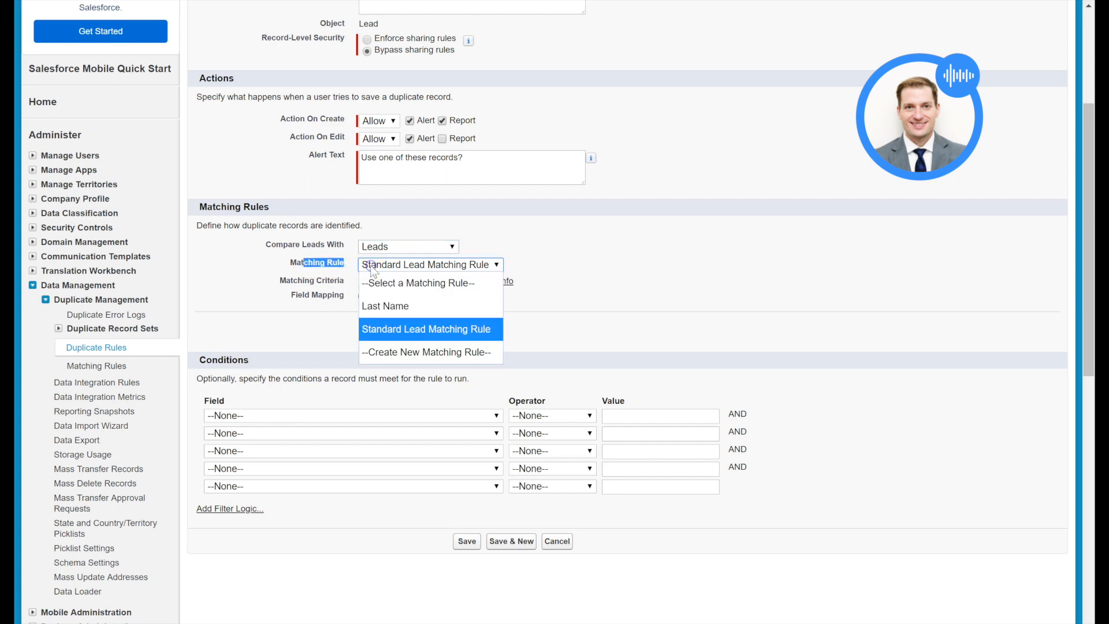
{"action": "left_click", "coordinate": [389, 307]}
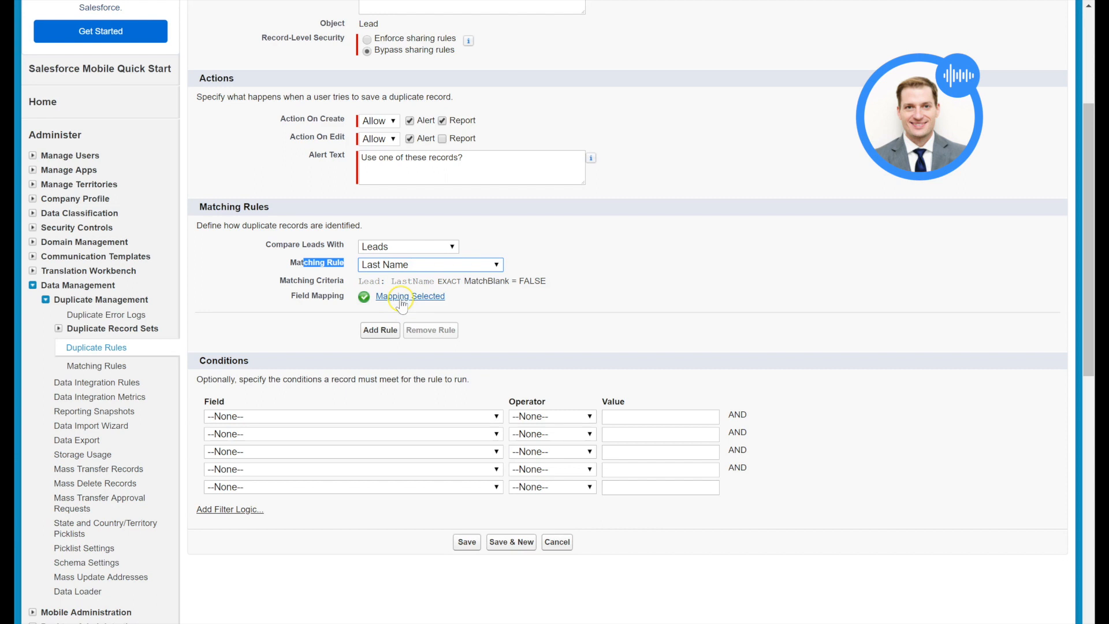
{"action": "left_click_drag", "start_coordinate": [198, 360], "coordinate": [455, 388]}
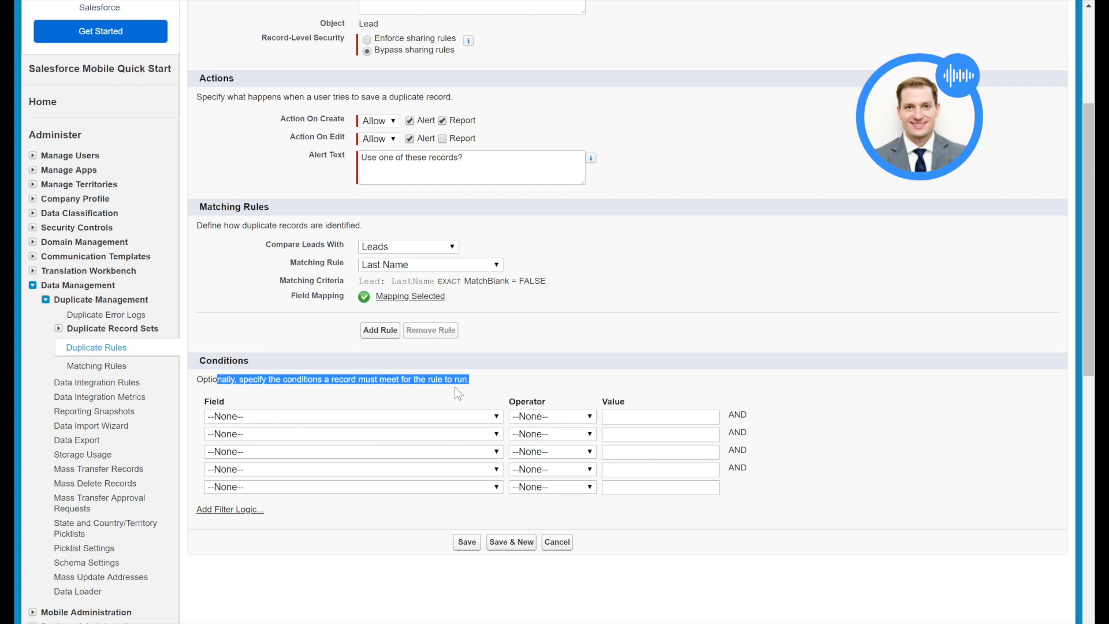
{"action": "left_click", "coordinate": [401, 416]}
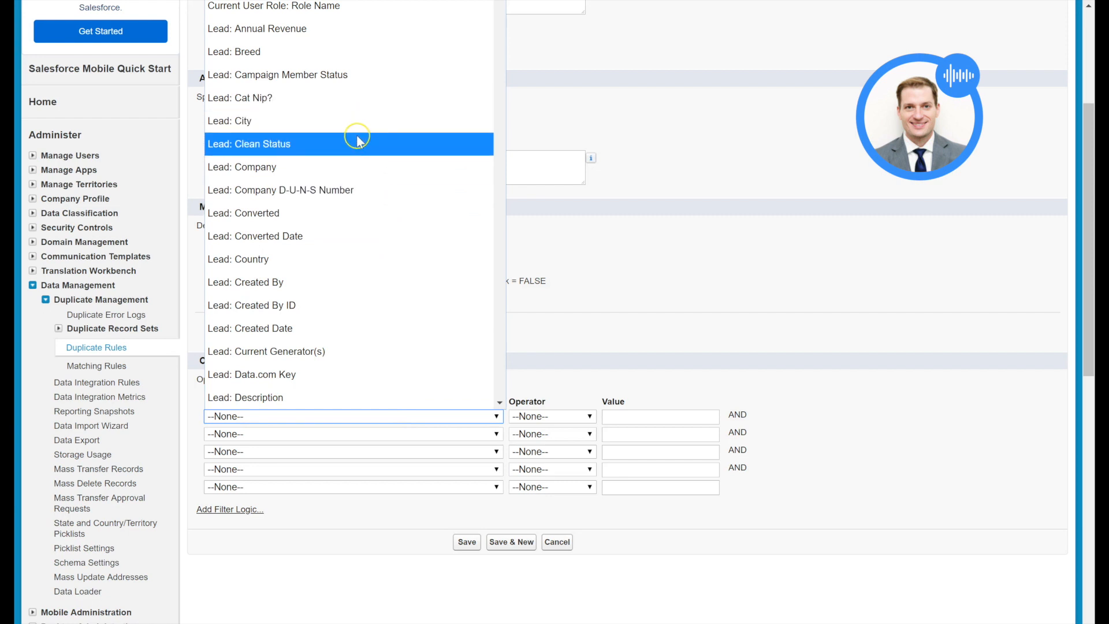
{"action": "left_click", "coordinate": [343, 305]}
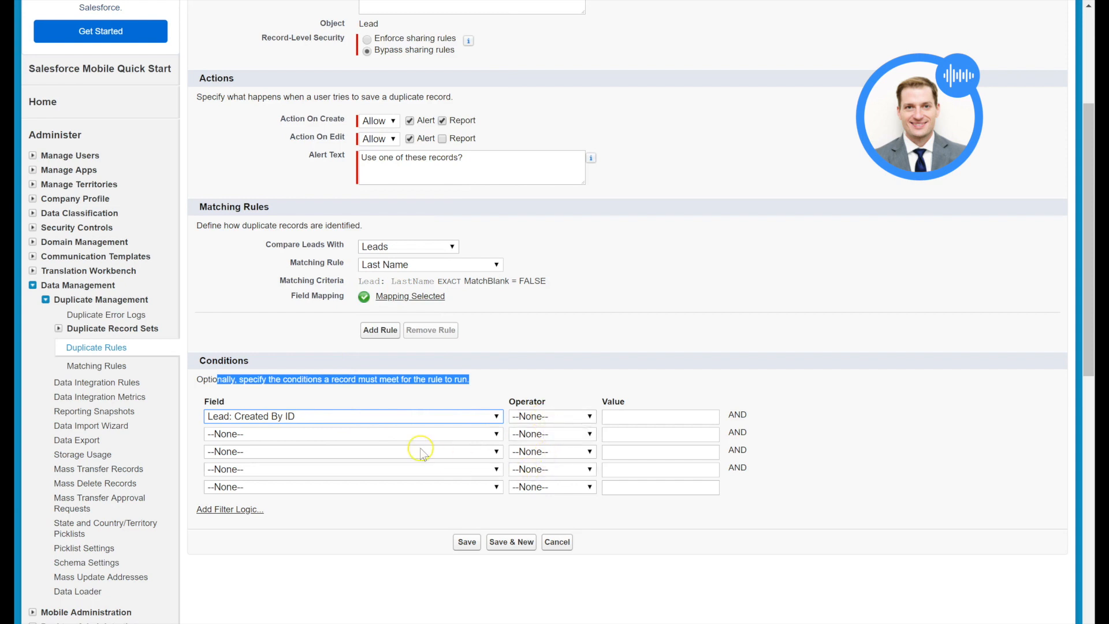
{"action": "left_click", "coordinate": [317, 415]}
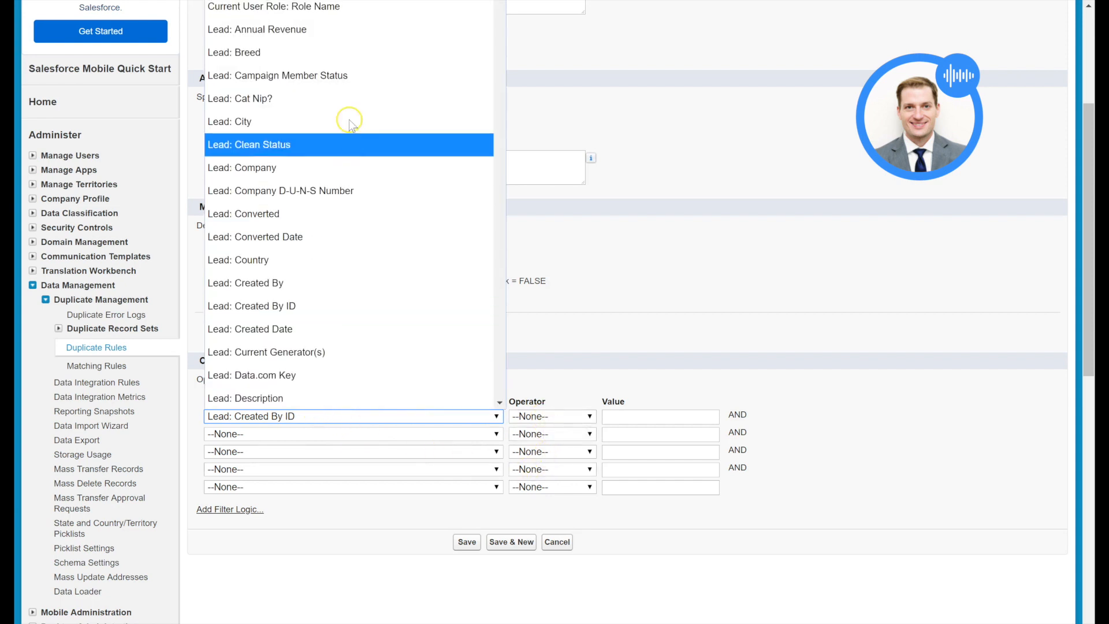
{"action": "left_click", "coordinate": [344, 1]}
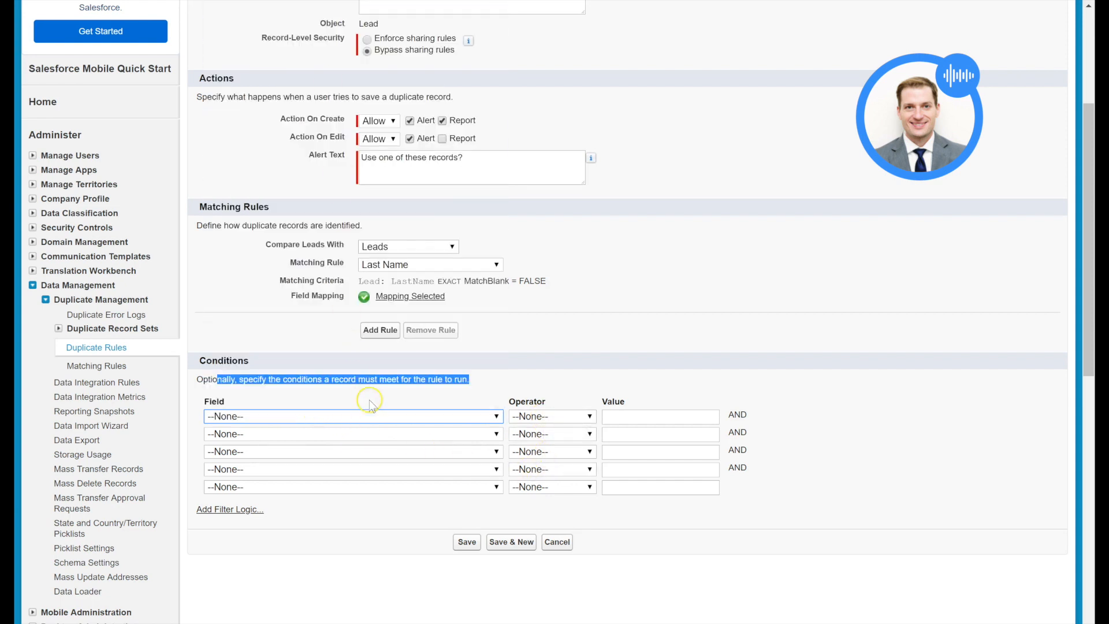
Save and activate the Last Name duplicate rule.
{"action": "left_click", "coordinate": [476, 543]}
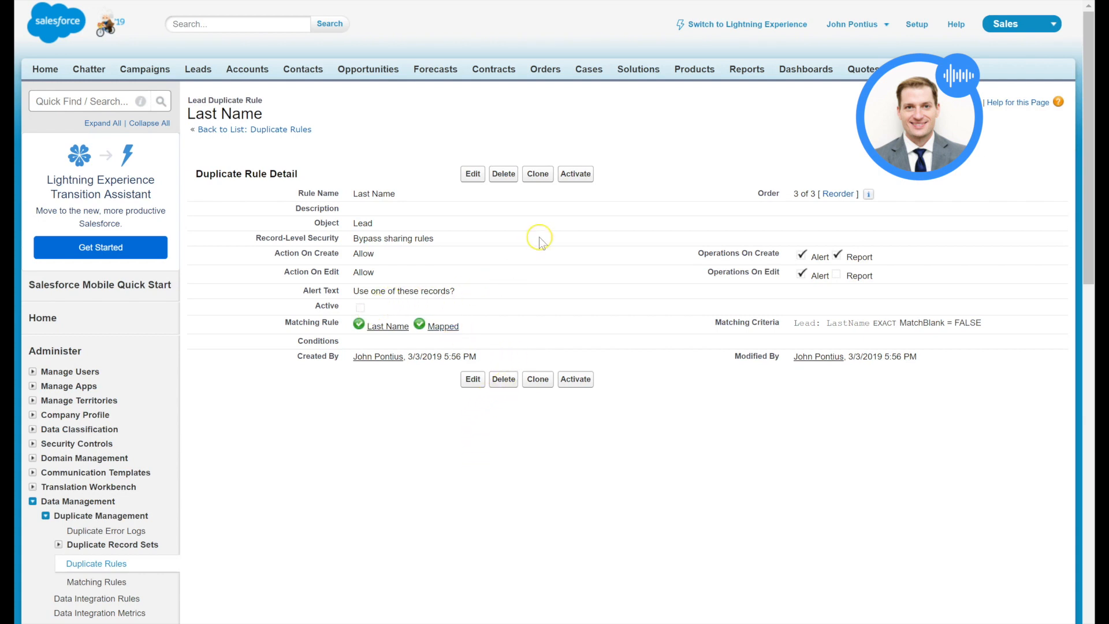
{"action": "left_click", "coordinate": [578, 181]}
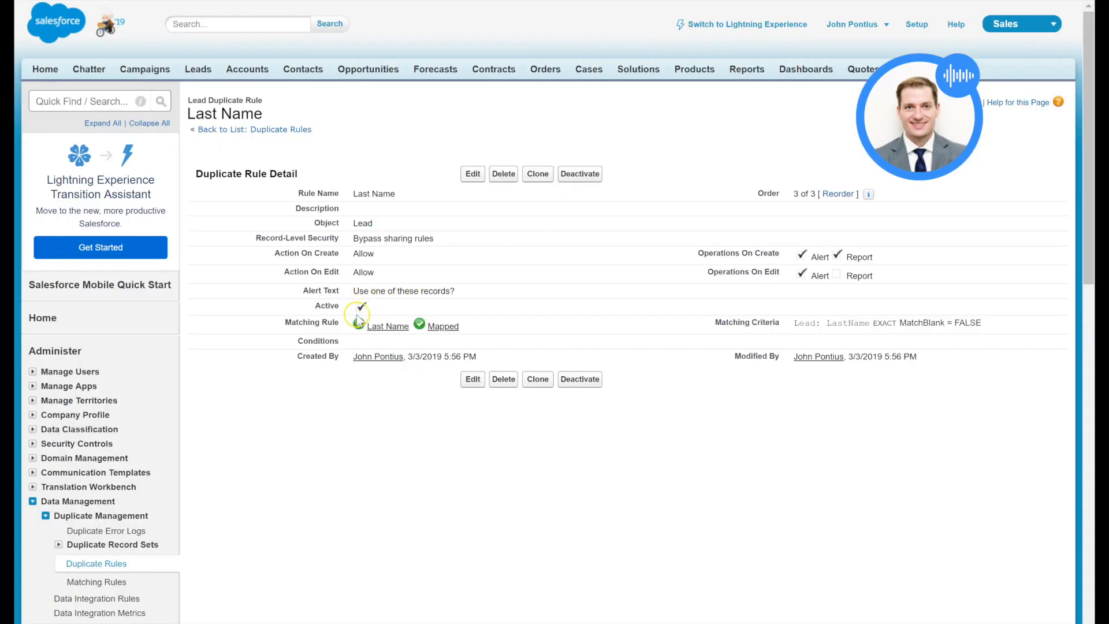
Copy the last name of the first lead in the Recent Leads list.
{"action": "left_click", "coordinate": [198, 70]}
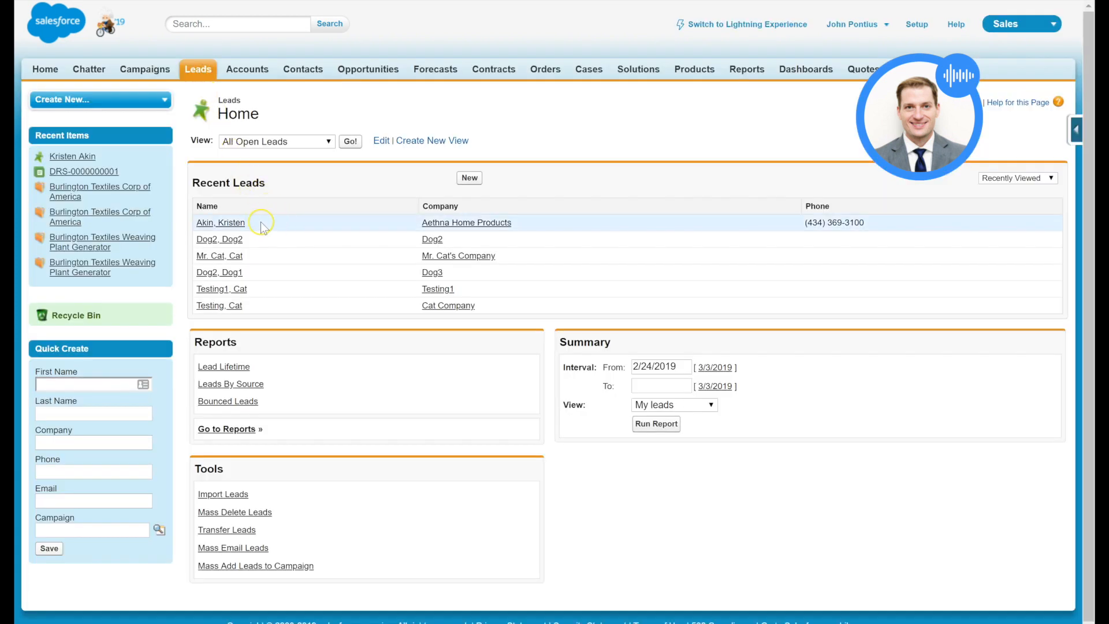
{"action": "left_click_drag", "start_coordinate": [197, 223], "coordinate": [209, 226]}
{"action": "right_click", "coordinate": [210, 229]}
{"action": "left_click", "coordinate": [274, 330]}
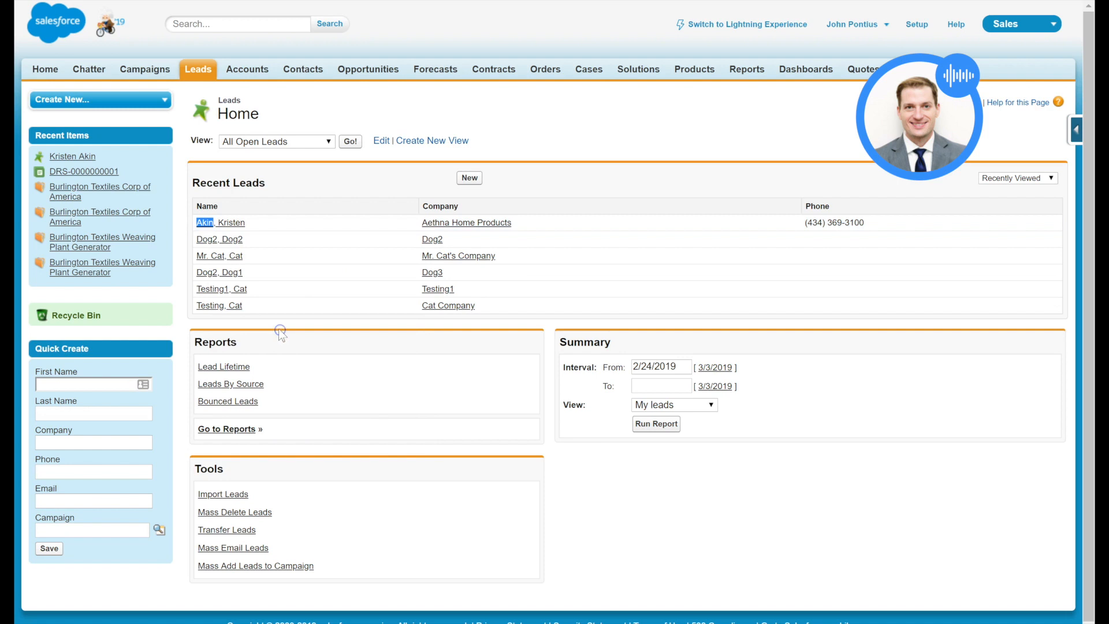
Start a new lead with a different first name, the copied last name and the company Testing.
{"action": "left_click", "coordinate": [126, 99]}
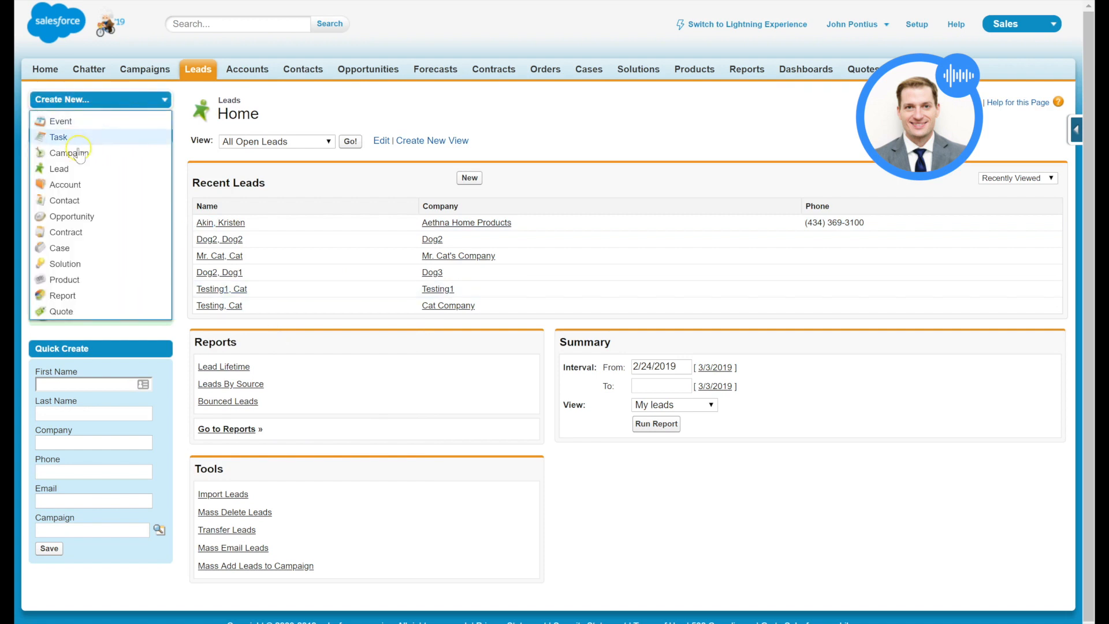
{"action": "left_click", "coordinate": [61, 169]}
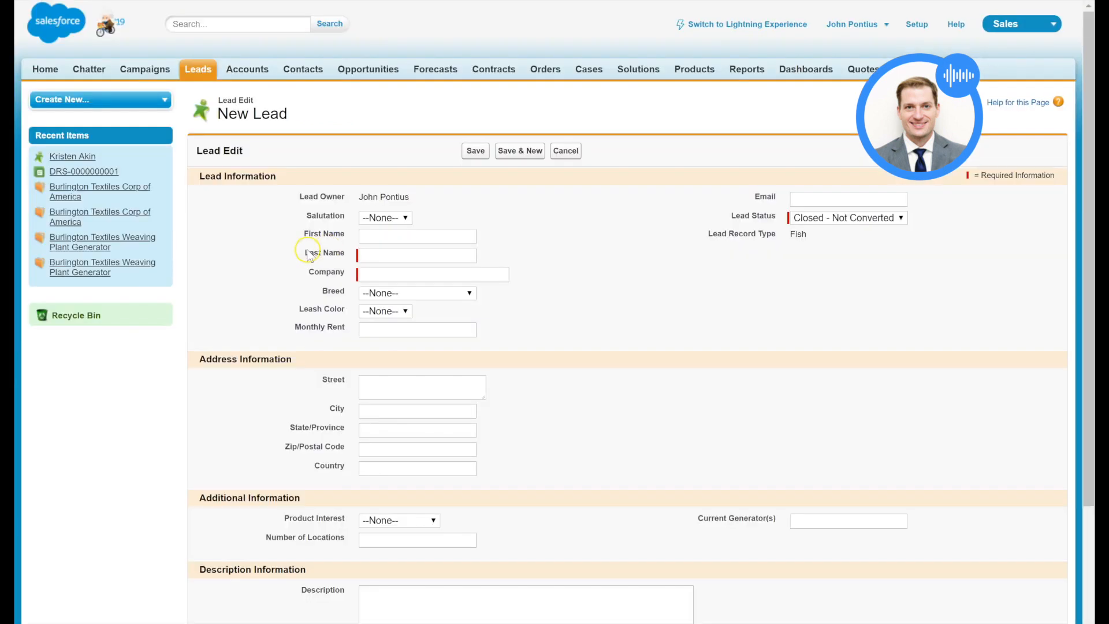
{"action": "left_click", "coordinate": [394, 239]}
{"action": "type", "text": "Joe"}
{"action": "left_click", "coordinate": [383, 254]}
{"action": "right_click", "coordinate": [383, 254]}
{"action": "left_click", "coordinate": [416, 364]}
{"action": "left_click", "coordinate": [405, 272]}
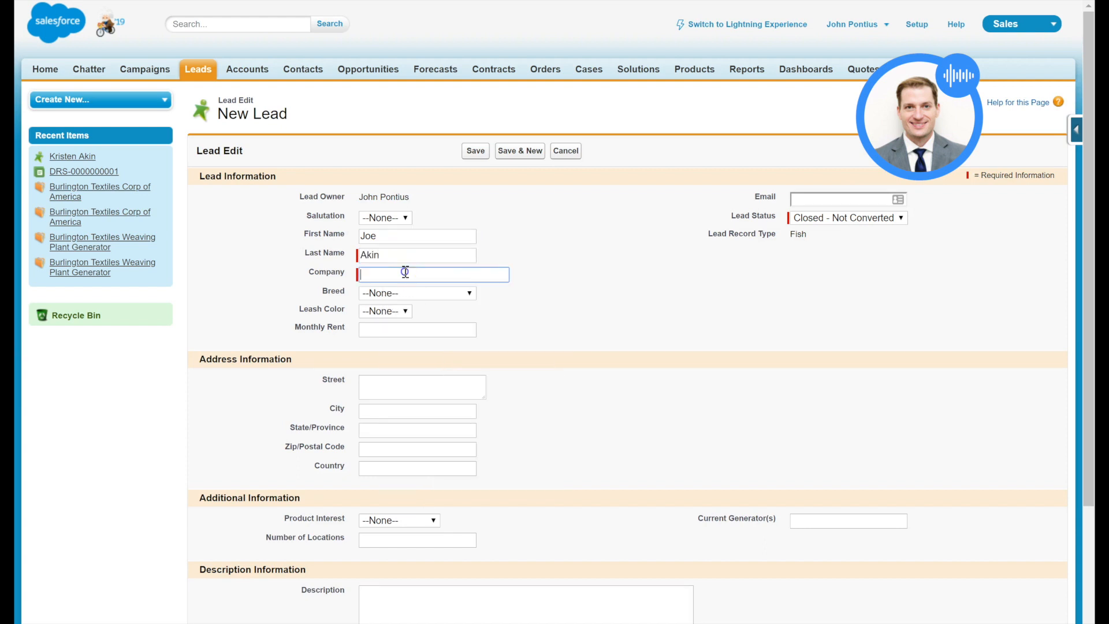
{"action": "type", "text": "Testing"}
Save the new lead despite the duplicate alert and return to the Leads home page.
{"action": "left_click", "coordinate": [479, 149]}
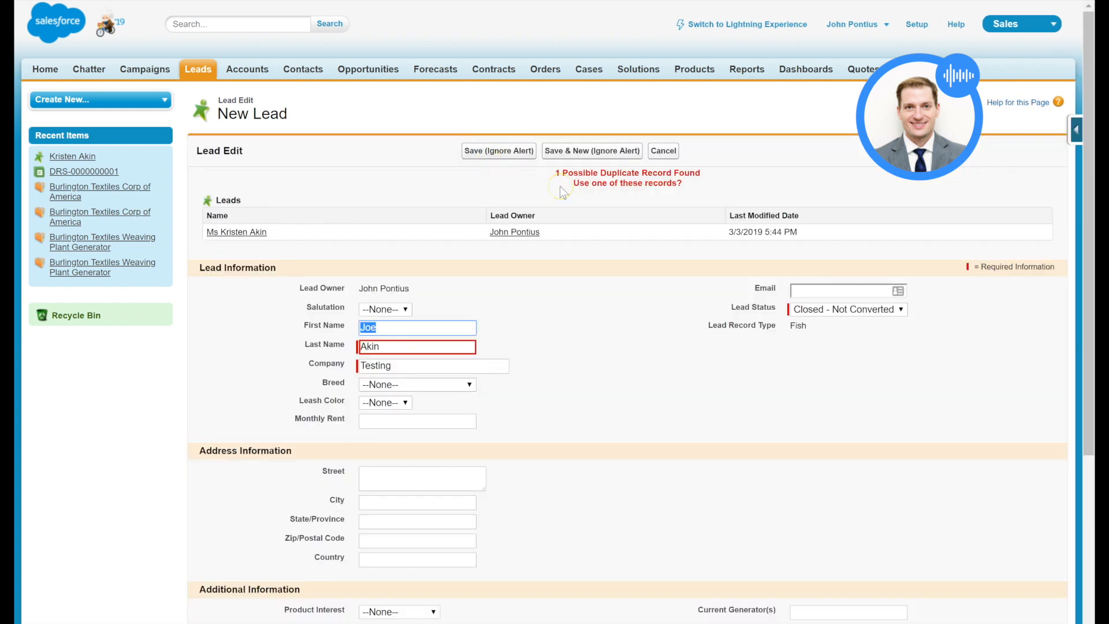
{"action": "left_click_drag", "start_coordinate": [563, 173], "coordinate": [717, 174]}
{"action": "left_click", "coordinate": [716, 171]}
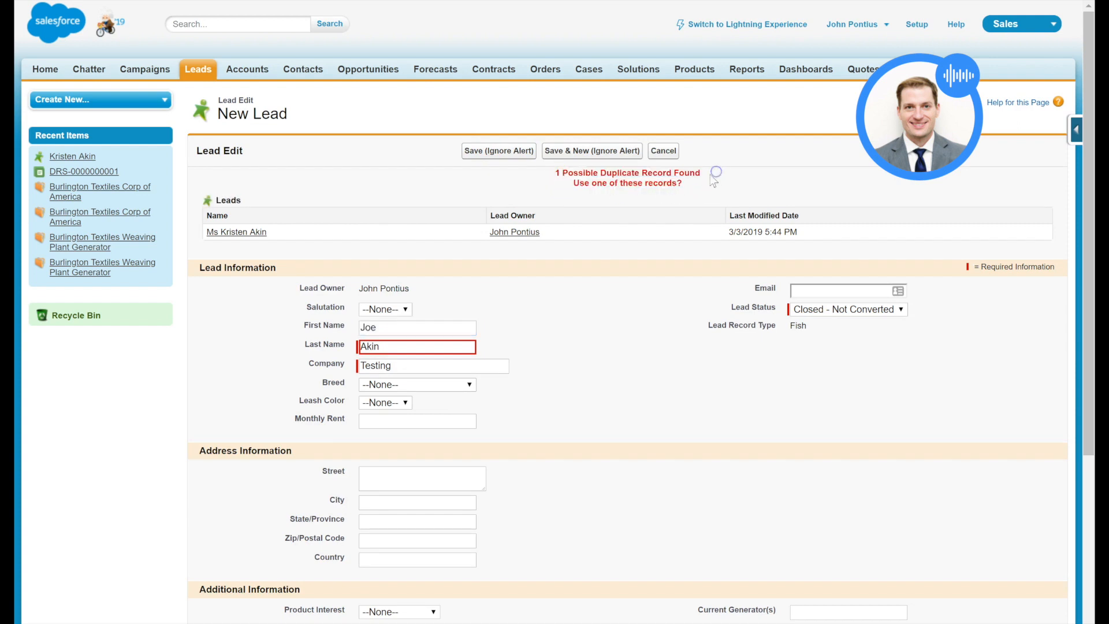
{"action": "left_click_drag", "start_coordinate": [649, 183], "coordinate": [614, 184]}
{"action": "left_click", "coordinate": [512, 154]}
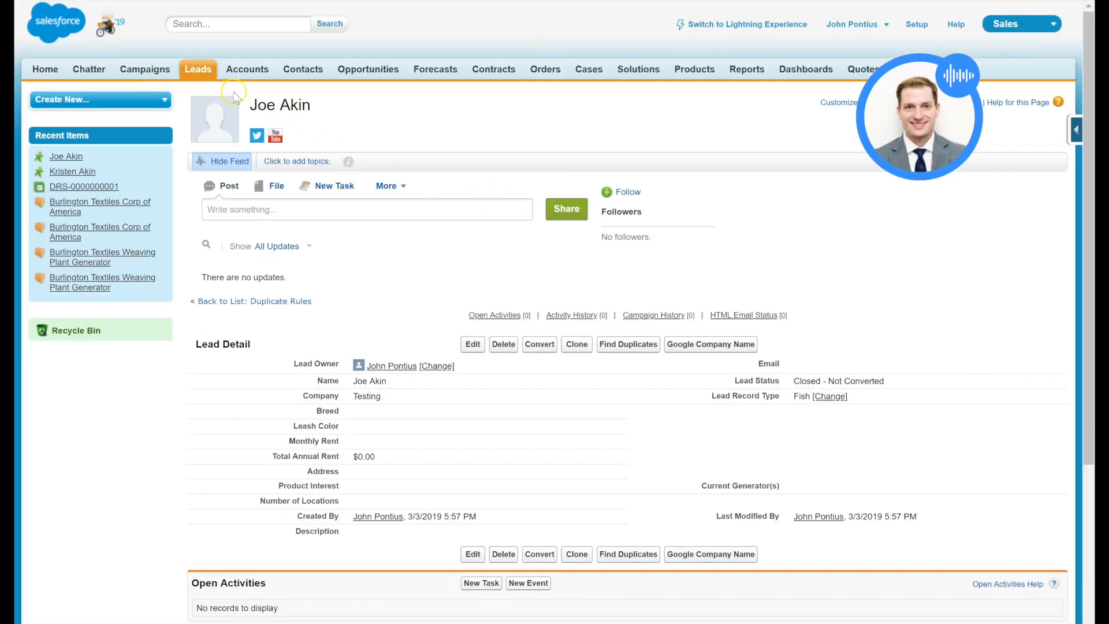
{"action": "left_click", "coordinate": [198, 70]}
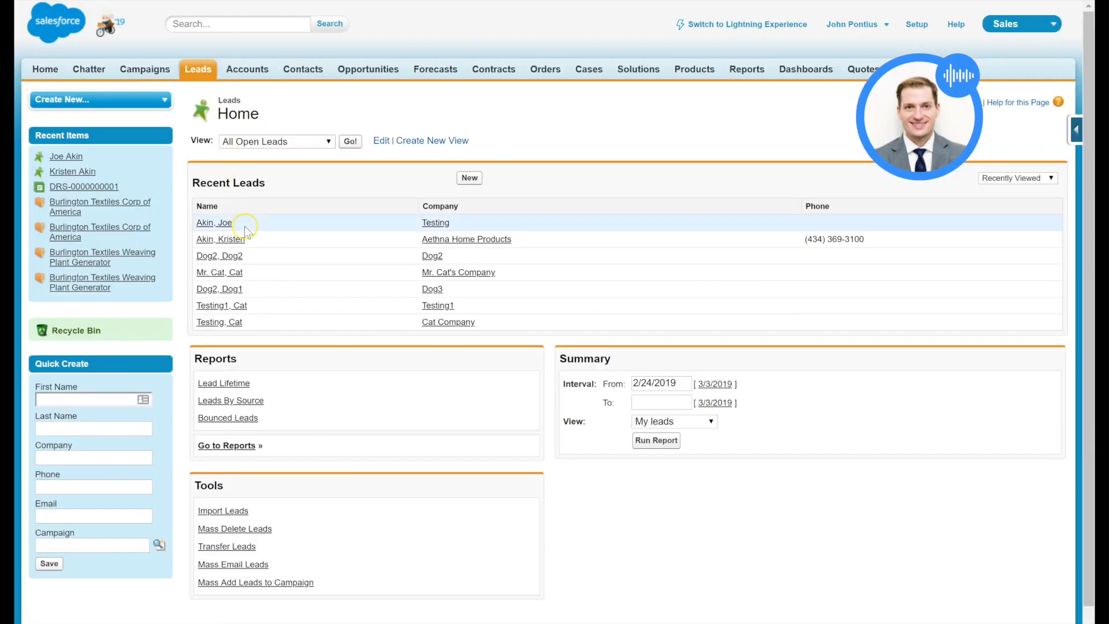